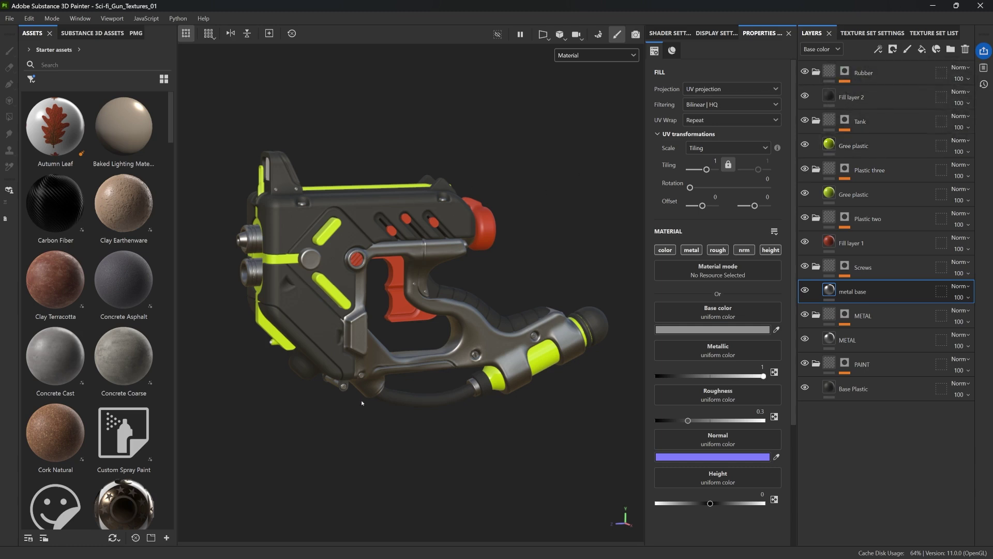
left_click(845, 72, "alt")
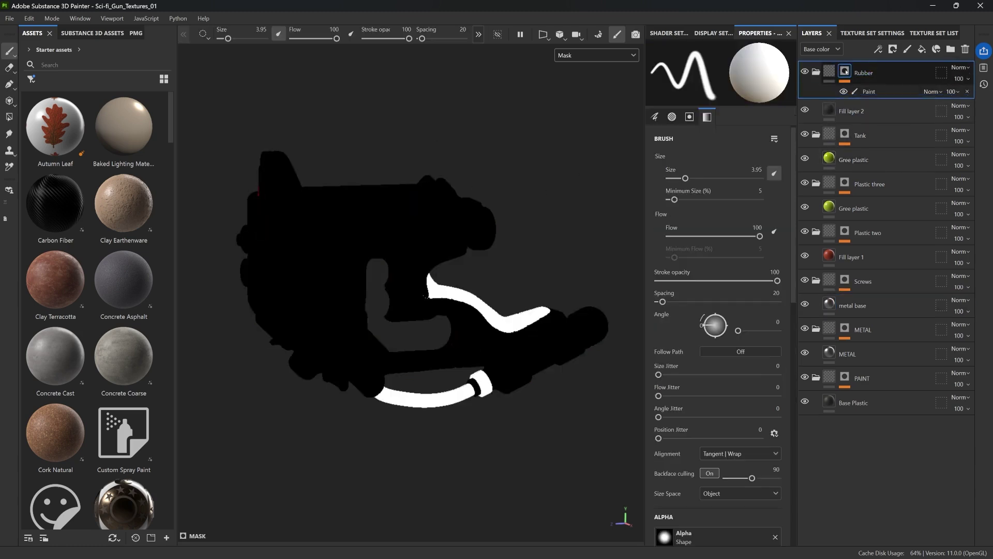
left_click(845, 136, "alt")
left_click(845, 197, "alt")
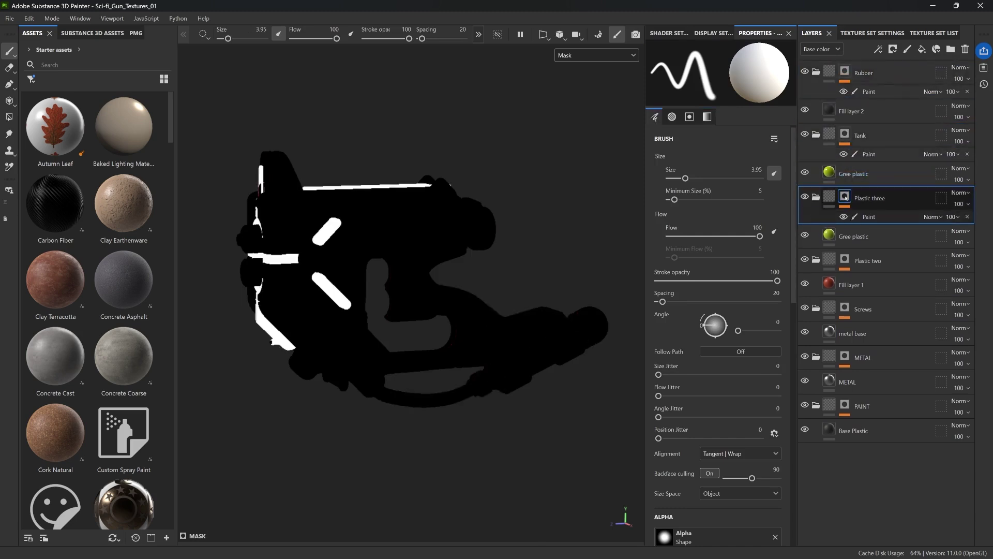
left_click(845, 258, "alt")
left_click(845, 322, "alt")
left_click(844, 384, "alt")
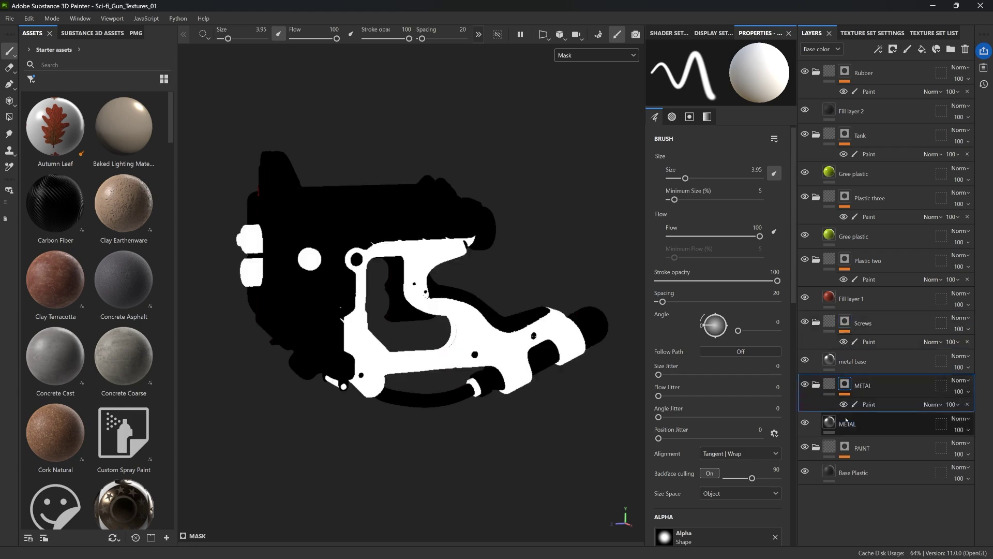
left_click(844, 446, "alt")
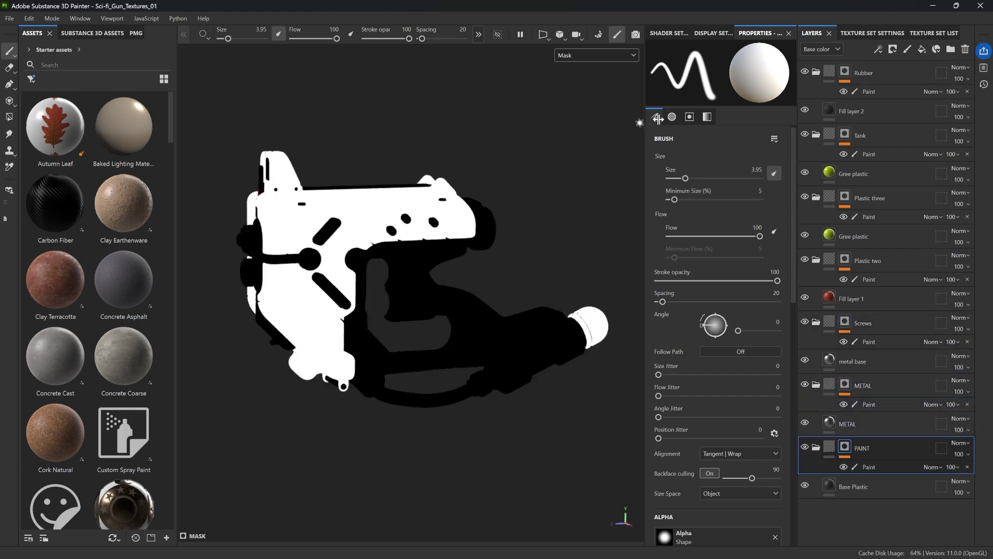
key("m")
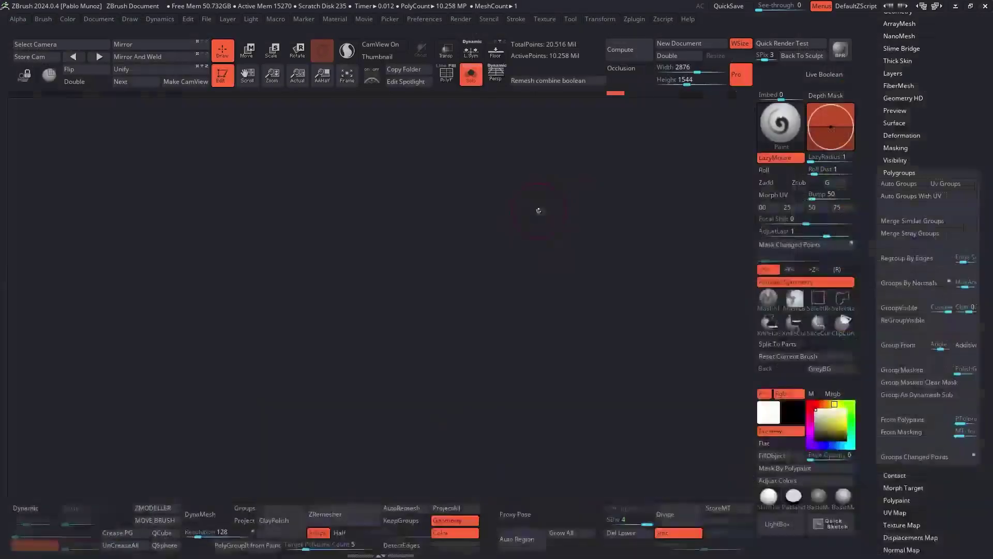
Toggle between the assembled gun and exploded-parts subtools, ending on the exploded parts of 'sci-fi gun with UVs READY1'.
left_click_drag(951, 78, 938, 196)
left_click(898, 202)
left_click_drag(567, 211, 549, 223, "alt")
left_click(931, 119)
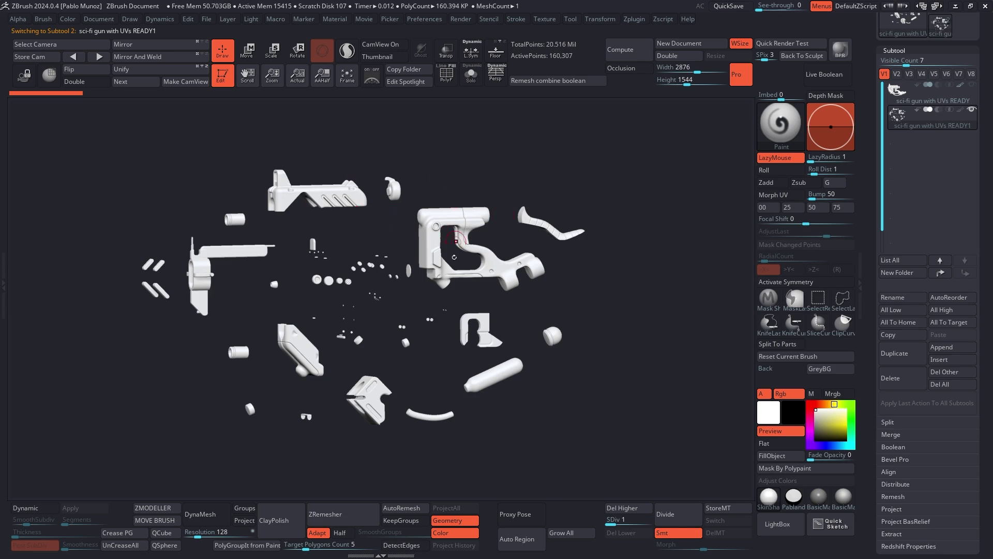
left_click_drag(612, 259, 622, 263)
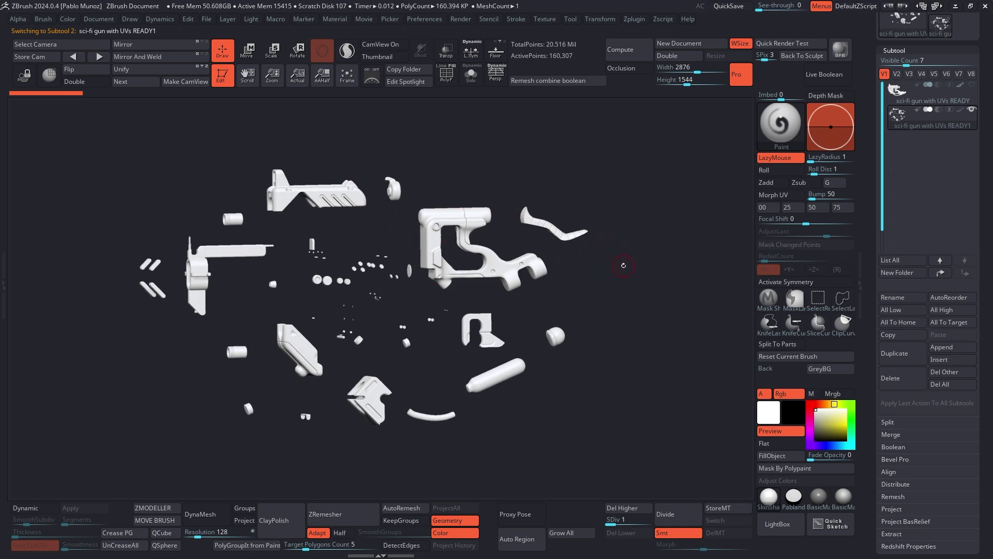
left_click(931, 95)
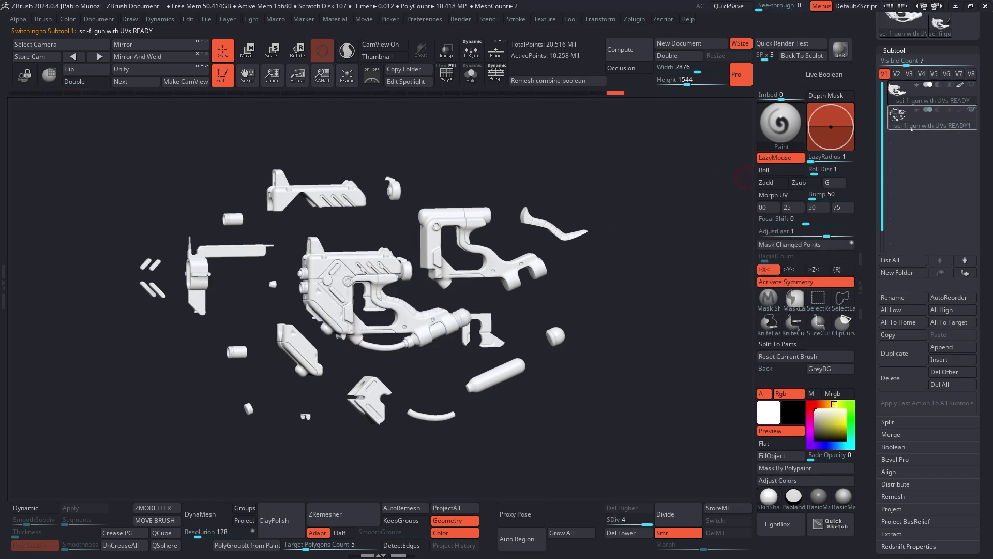
left_click(921, 124)
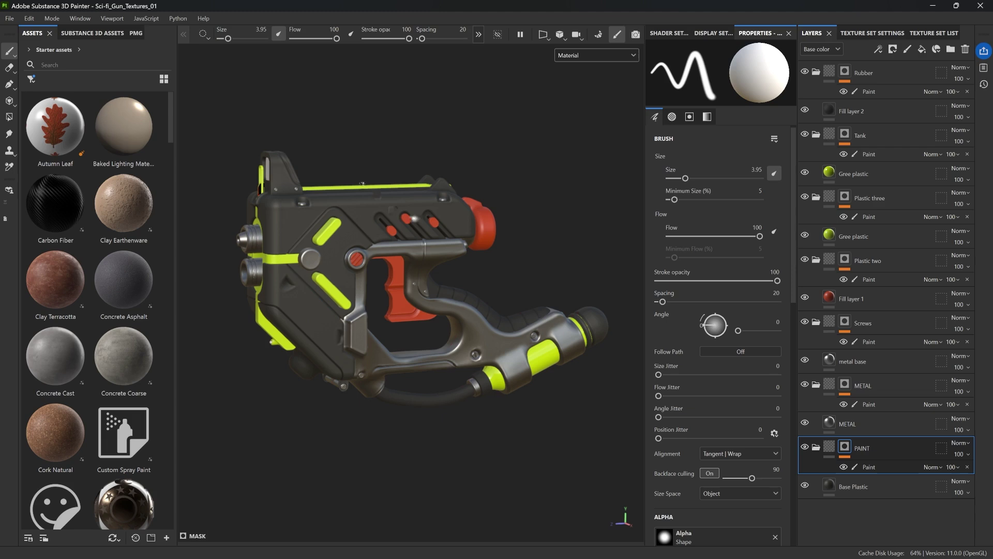
Preview the Tank mask, then the PAINT layer's mask, and zoom and pan onto the gun body.
left_click(845, 134, "alt")
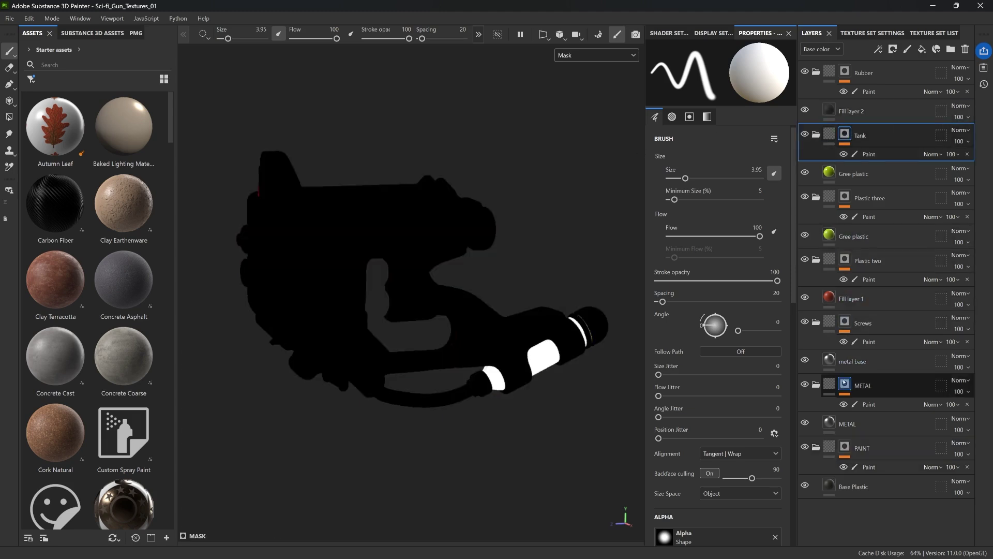
left_click(845, 448, "alt")
scroll(426, 204, "up", 5)
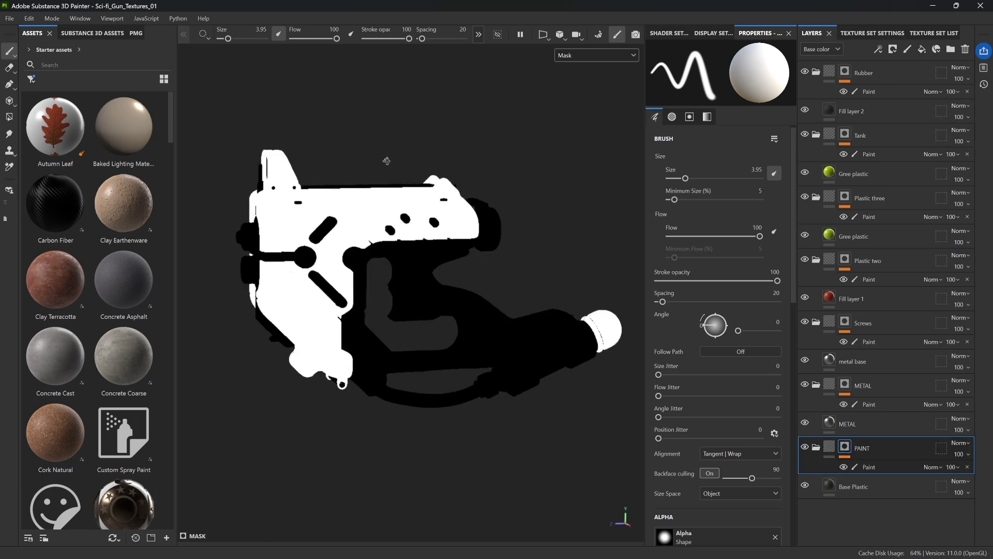
middle_click_drag(426, 204, 443, 214, "alt")
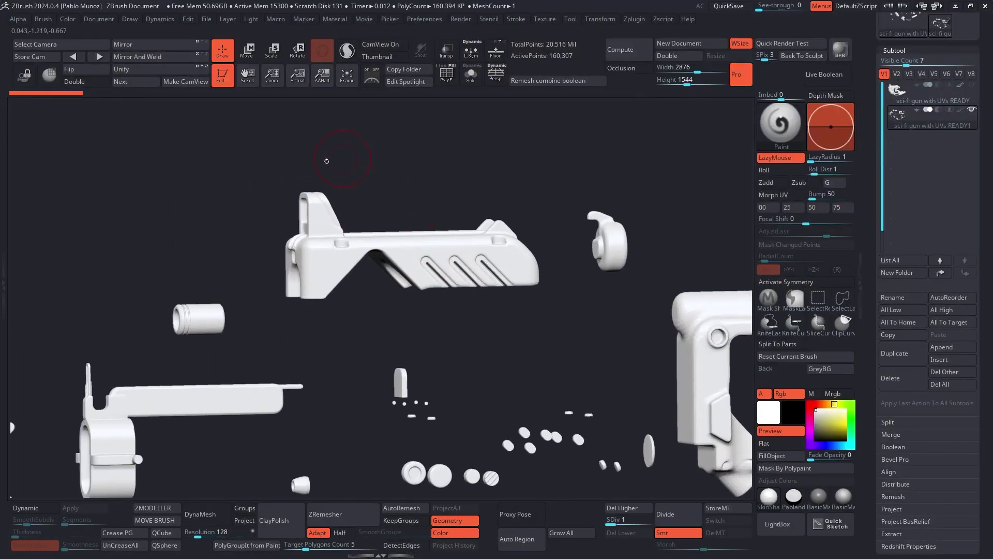
left_click_drag(414, 155, 498, 335)
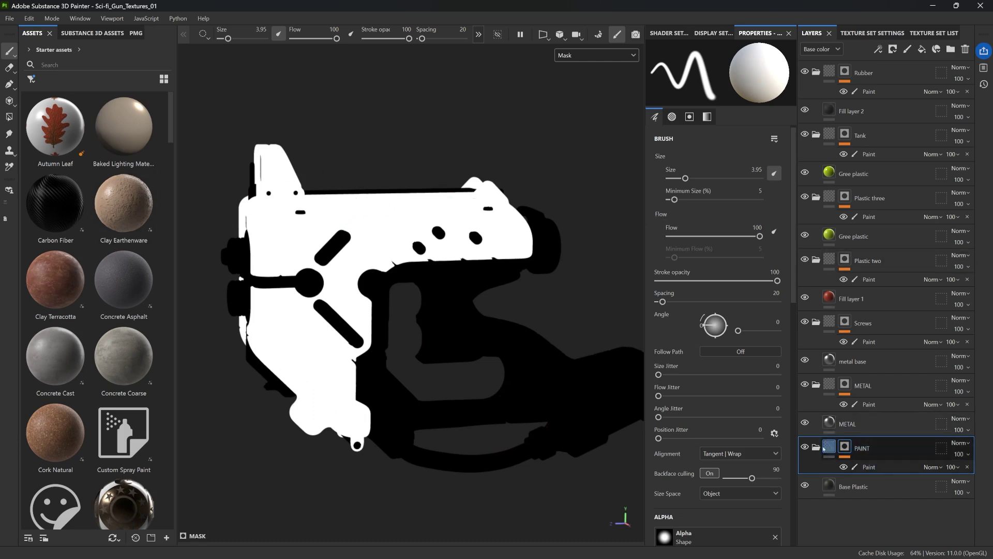
Add a fill layer with pure red base colour and a black mask.
left_click(922, 49)
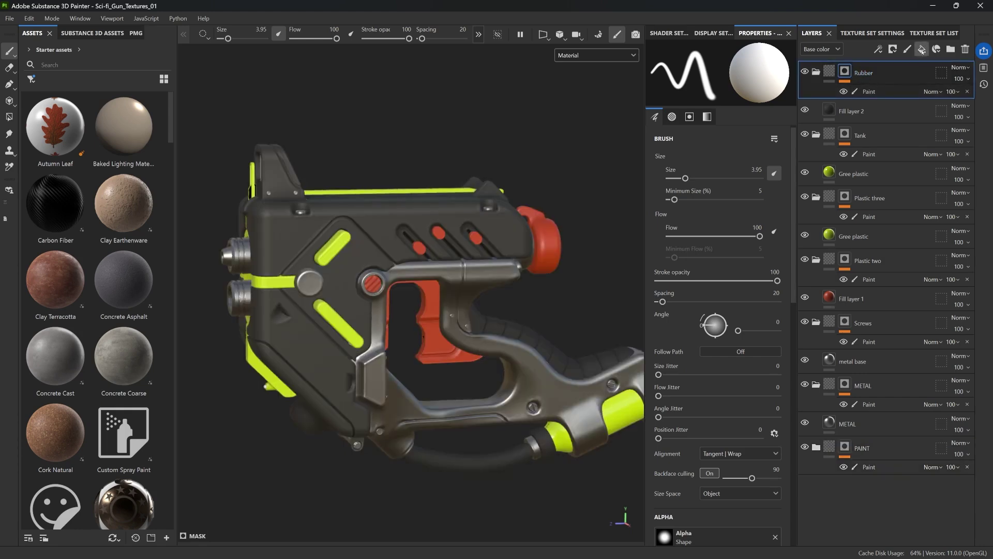
left_click(712, 329)
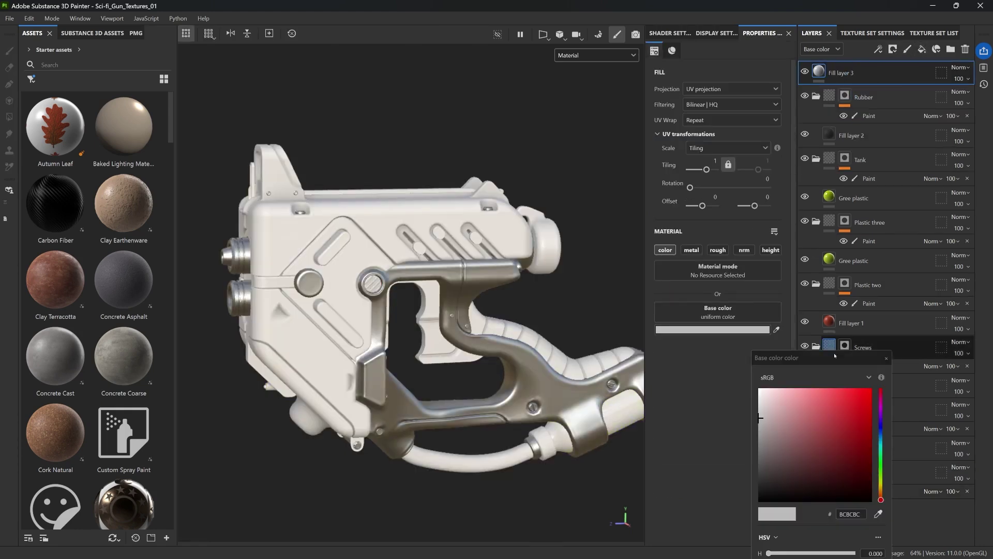
left_click(869, 383)
left_click(893, 49)
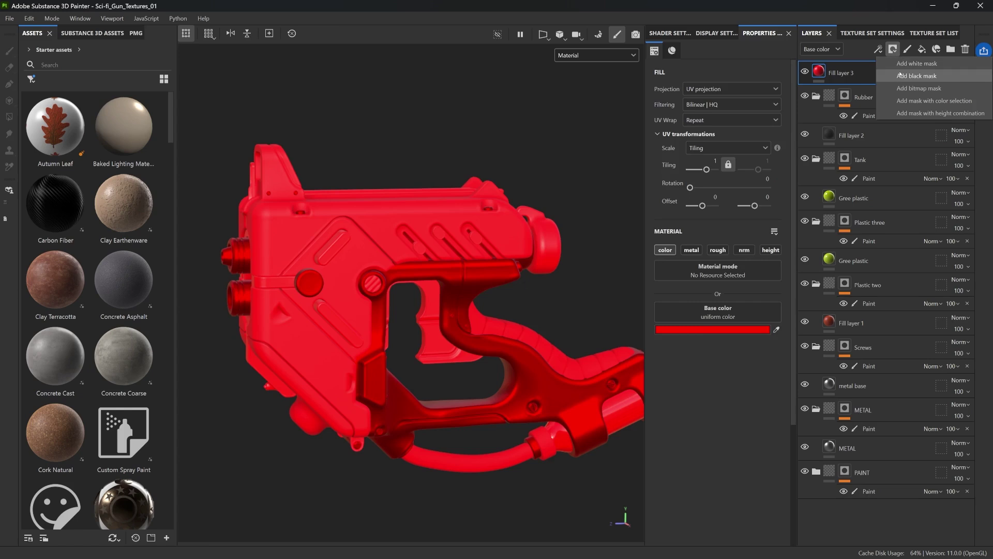
left_click(903, 69)
Add a paint effect to the mask and set Polygon Fill to mesh mode.
left_click(878, 49)
left_click(903, 75)
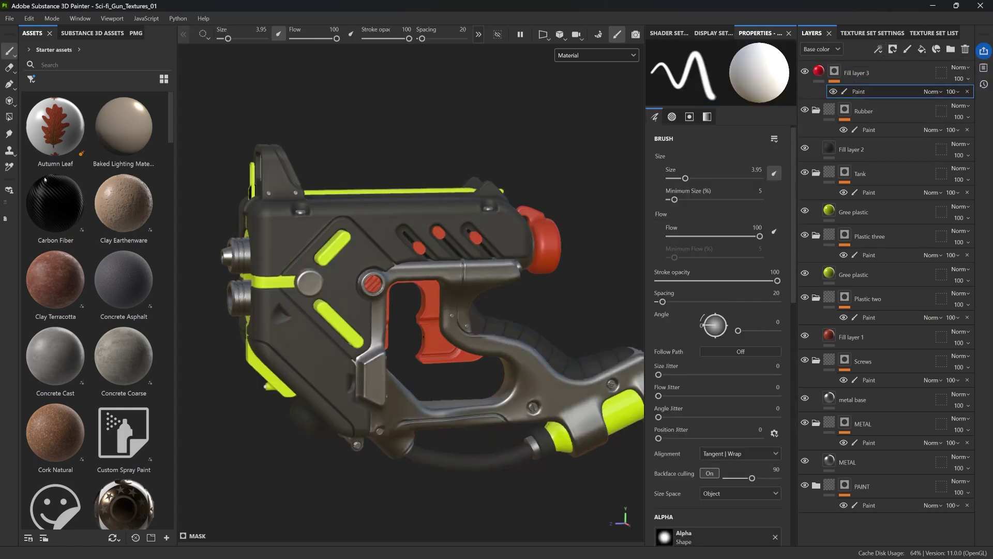
left_click(9, 116)
left_click(220, 34)
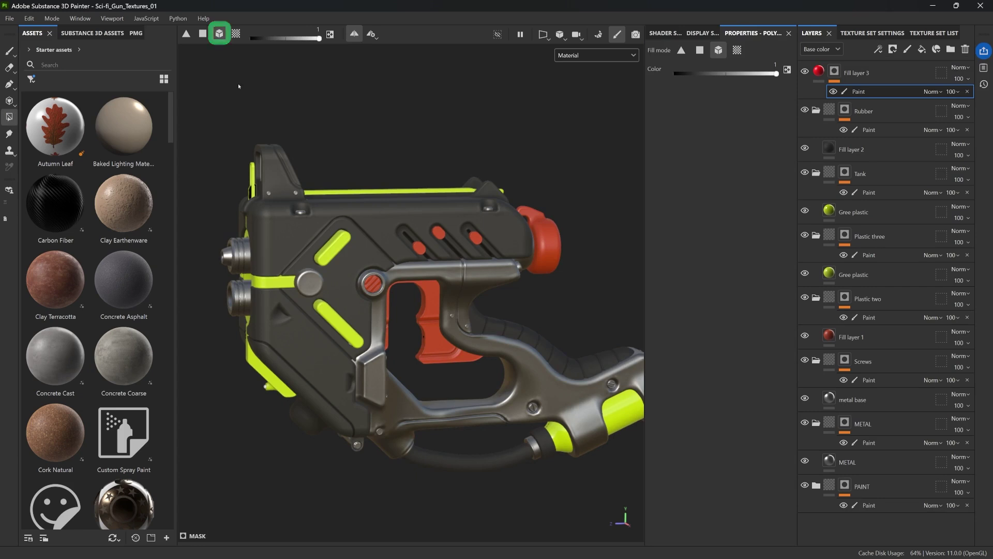
Fill the upper body, rear sight, diamond side panel and lower side panel red.
left_click(382, 197)
left_click(258, 146)
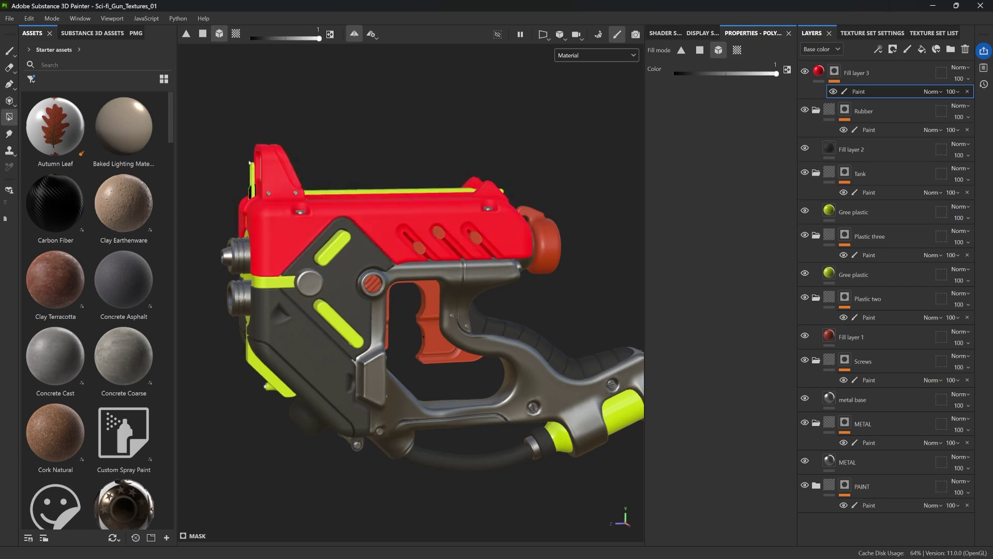
left_click(336, 229)
left_click(278, 328)
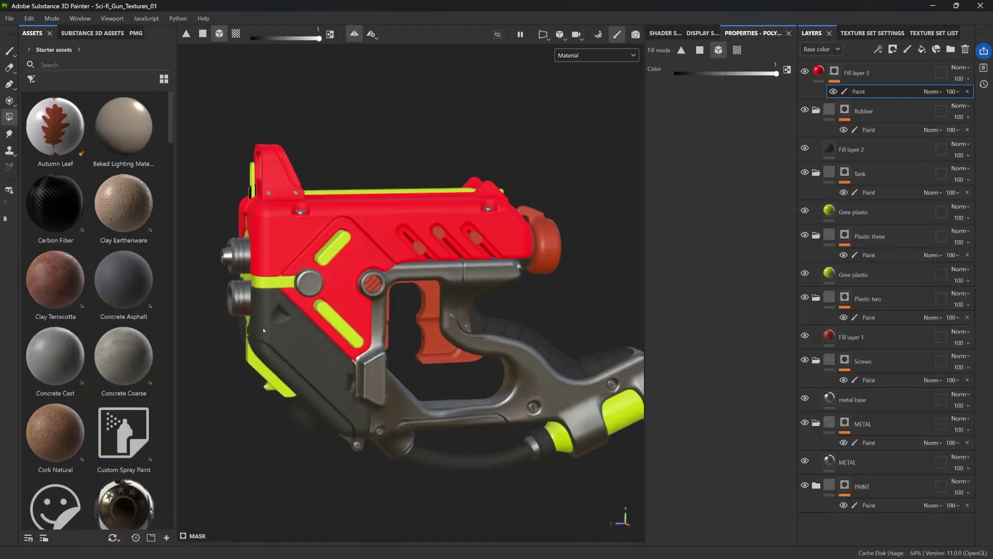
left_click(280, 331)
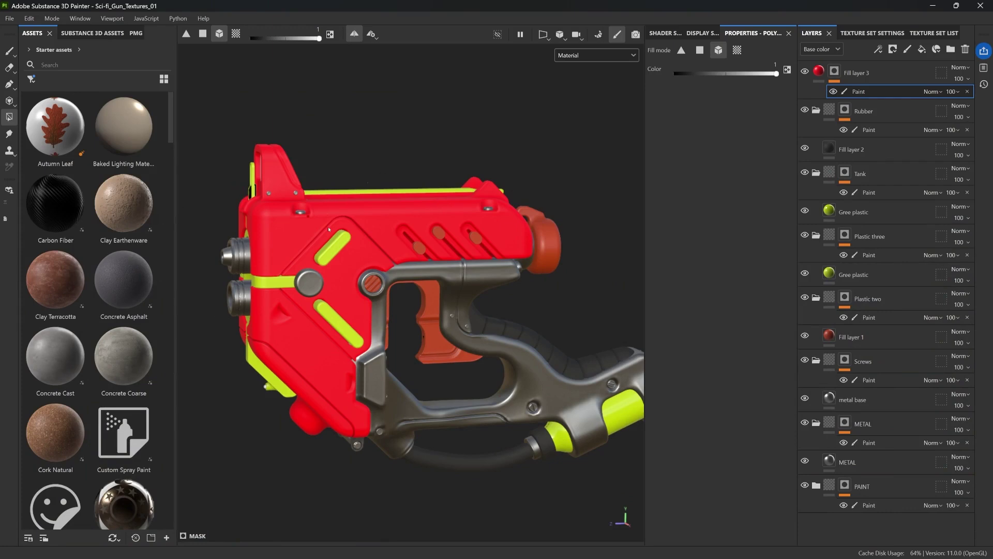
scroll(337, 229, "up", 6)
left_click_drag(351, 255, 346, 230, "alt")
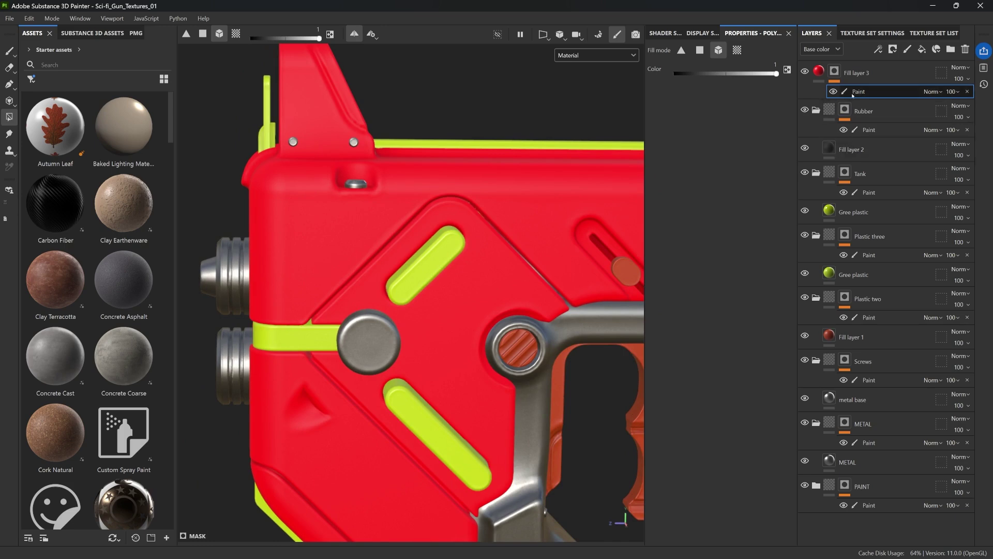
left_click(866, 75)
Add Fill layer 4 with Metallic at 1, a black mask and a paint effect.
left_click(921, 50)
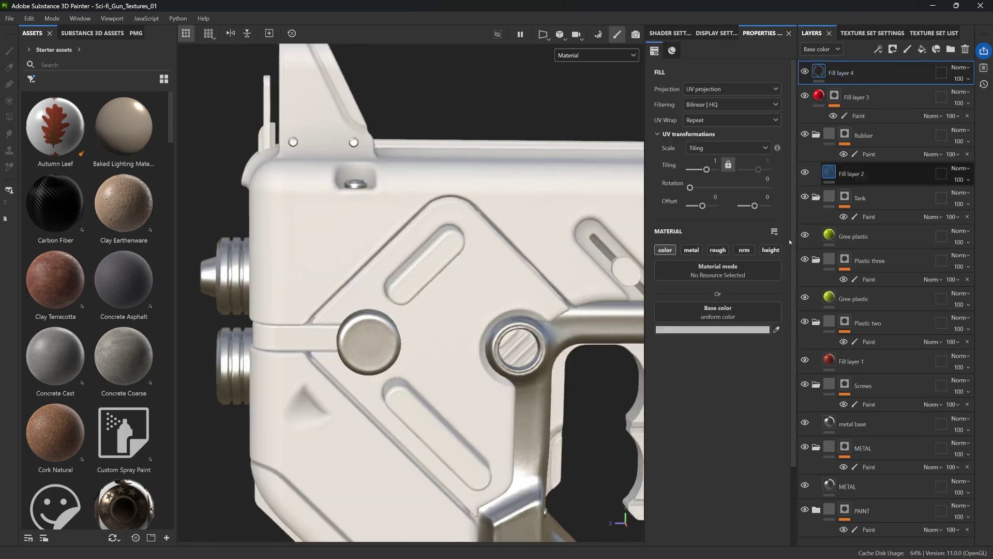
left_click_drag(657, 376, 763, 376)
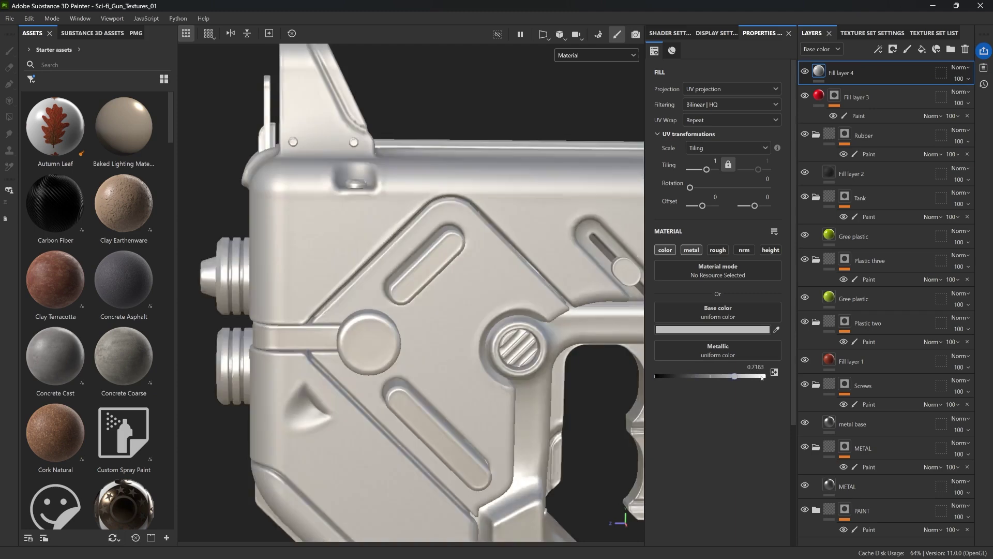
left_click(893, 49)
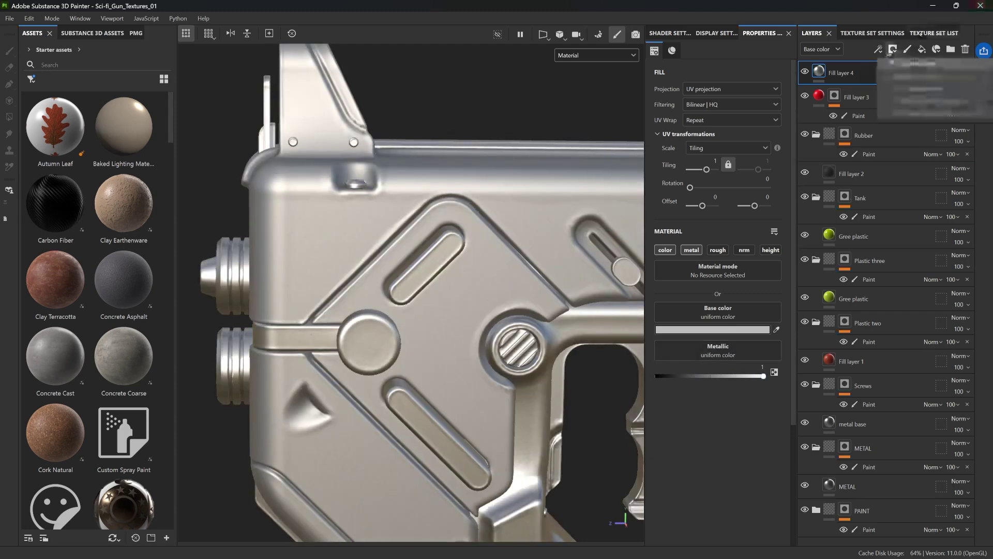
left_click(902, 74)
left_click(878, 49)
left_click(904, 76)
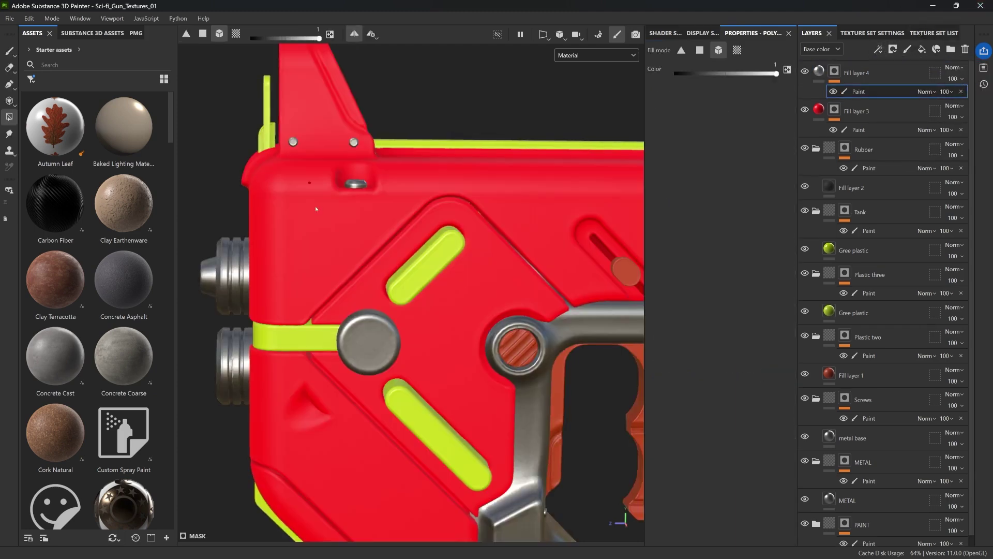
Select the Paint tool and filter the asset library to brushes only.
left_click(9, 50)
left_click(51, 59)
left_click(31, 79)
left_click(93, 78)
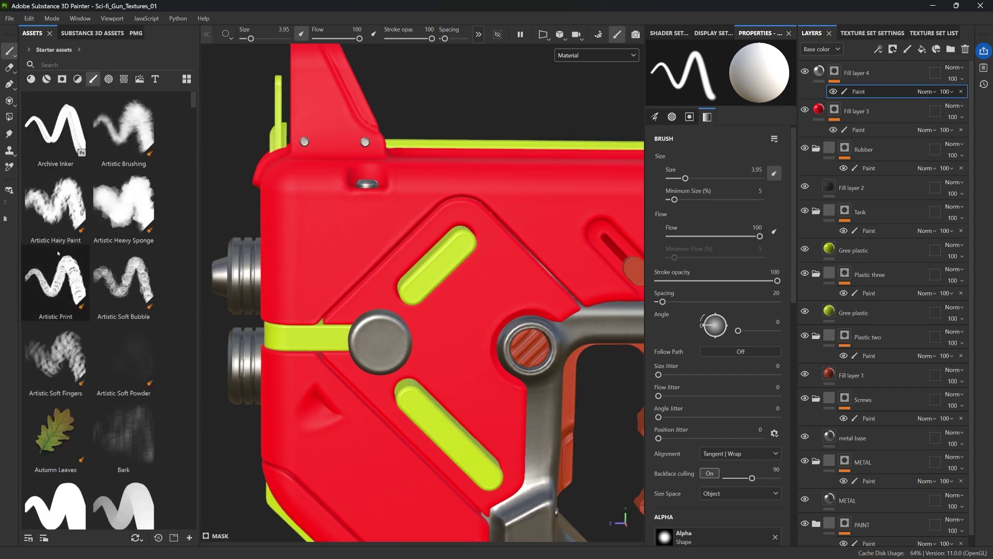
Paint a grey triangular patch on the side panel with a smaller Basic Hard brush.
scroll(102, 454, "down", 3)
left_click(55, 277)
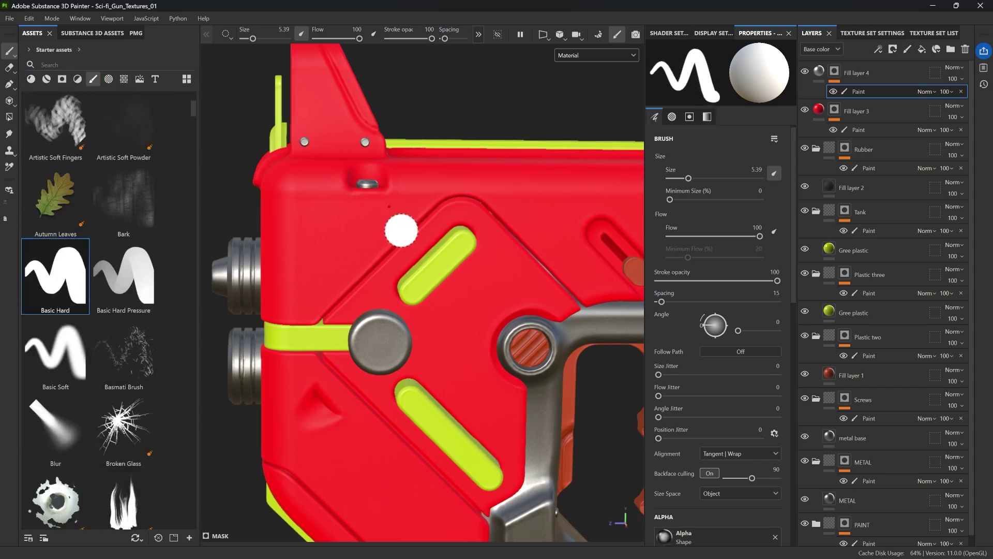
mouse_move(401, 227)
right_mouse_down("ctrl")
mouse_move(406, 214)
mouse_move(399, 219)
right_mouse_up("ctrl")
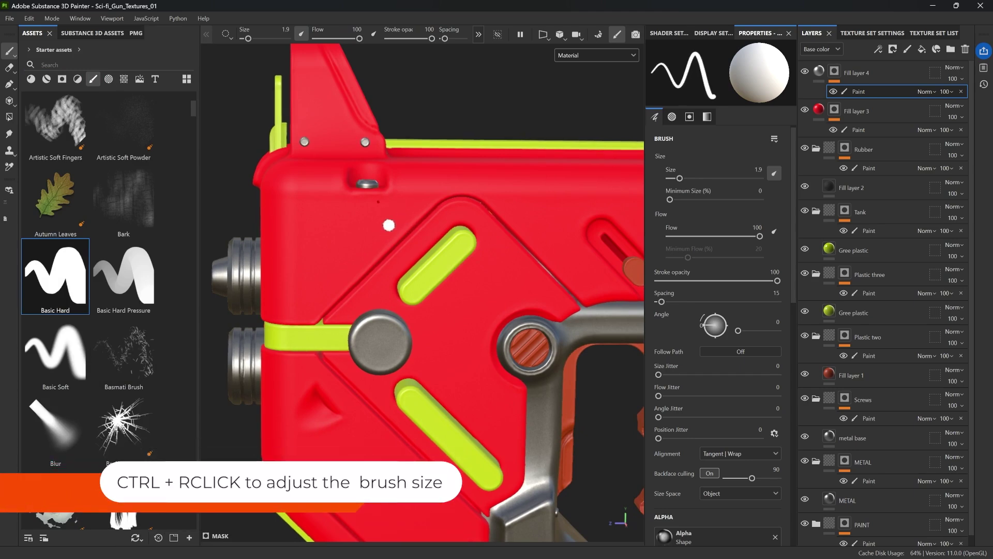
mouse_move(407, 212)
left_mouse_down()
mouse_move(317, 290)
mouse_move(301, 206)
mouse_move(408, 199)
mouse_move(306, 289)
mouse_move(341, 243)
mouse_move(344, 208)
left_mouse_up()
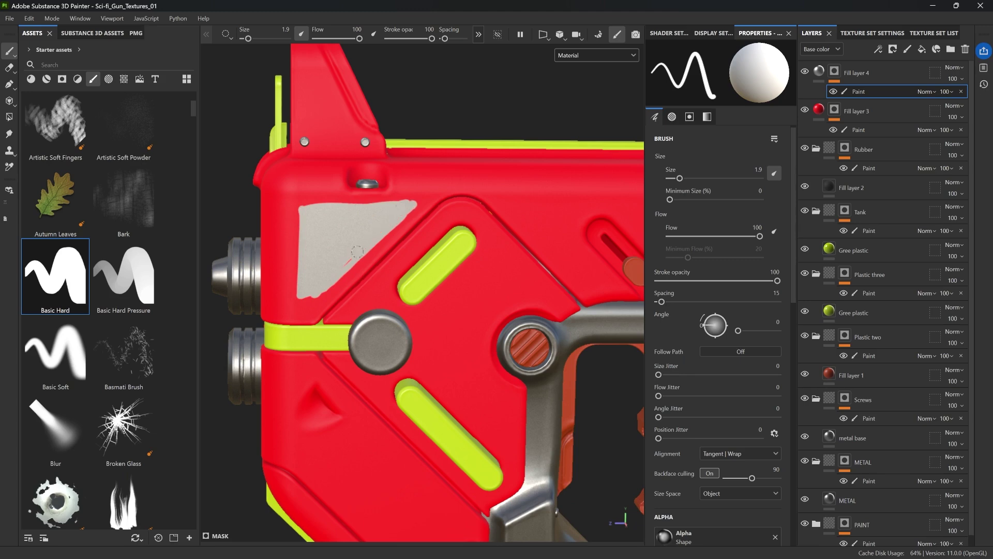
mouse_move(403, 208)
left_mouse_down()
mouse_move(301, 201)
mouse_move(309, 260)
left_mouse_up()
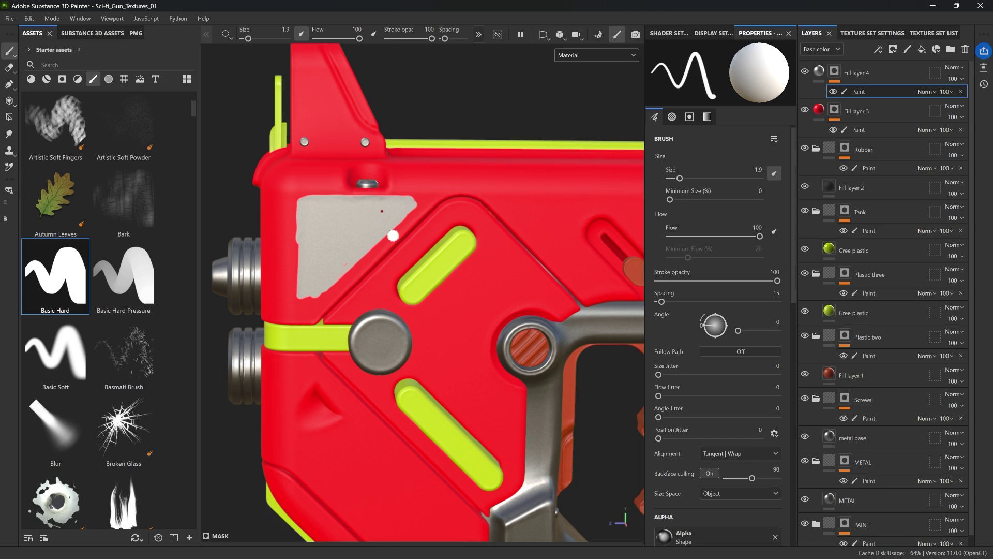
Delete Fill layer 4's Paint sublayer and remove its mask.
scroll(392, 238, "down", 5)
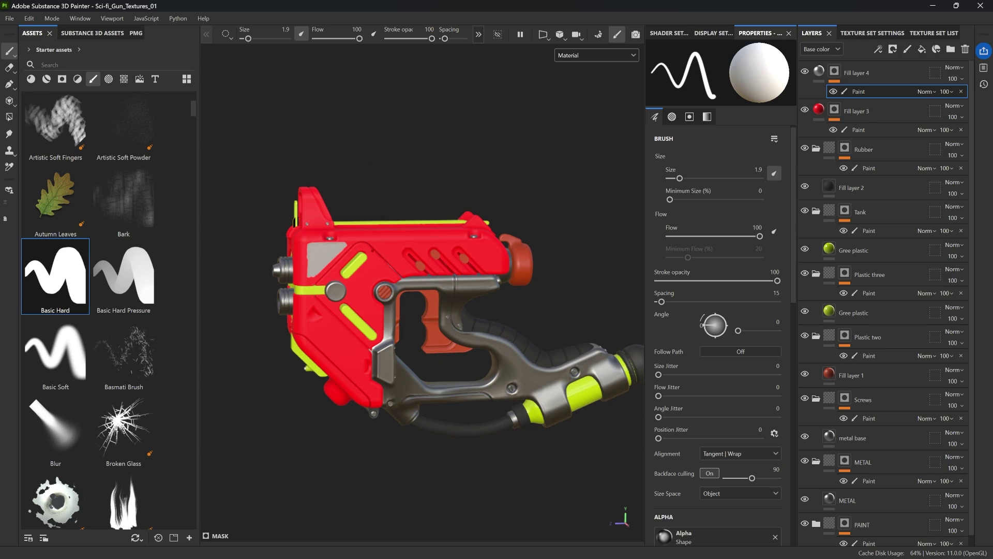
left_click(961, 91)
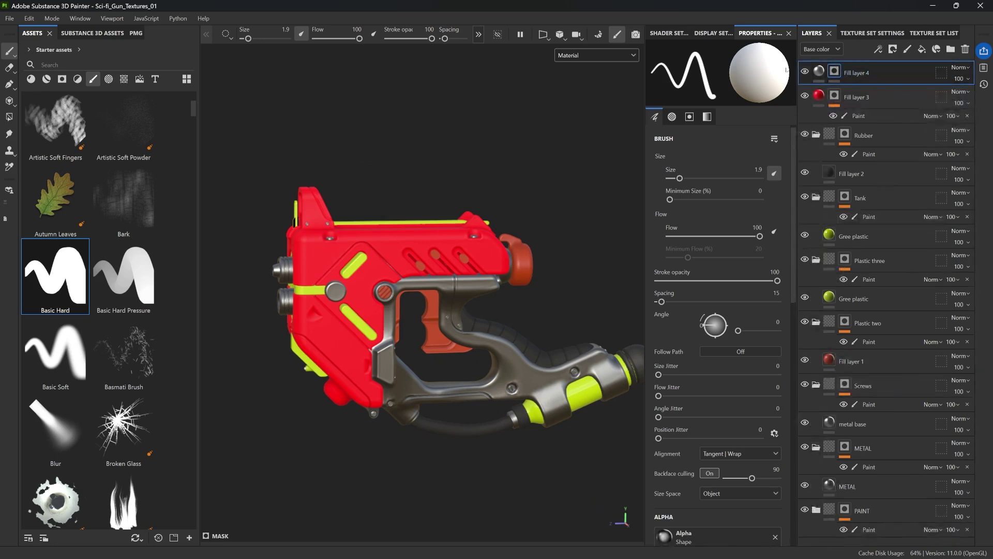
right_click(834, 72)
left_click(871, 193)
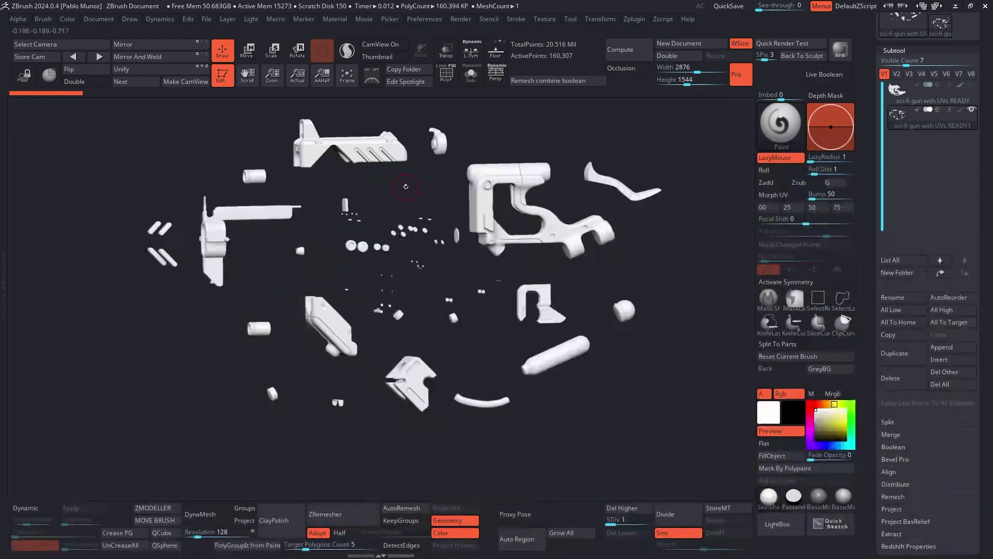
Activate the 'sci-fi gun with UVs READY' subtool, solo it, and turn on PolyF to show polygroups.
left_click(916, 95)
key("alt+s")
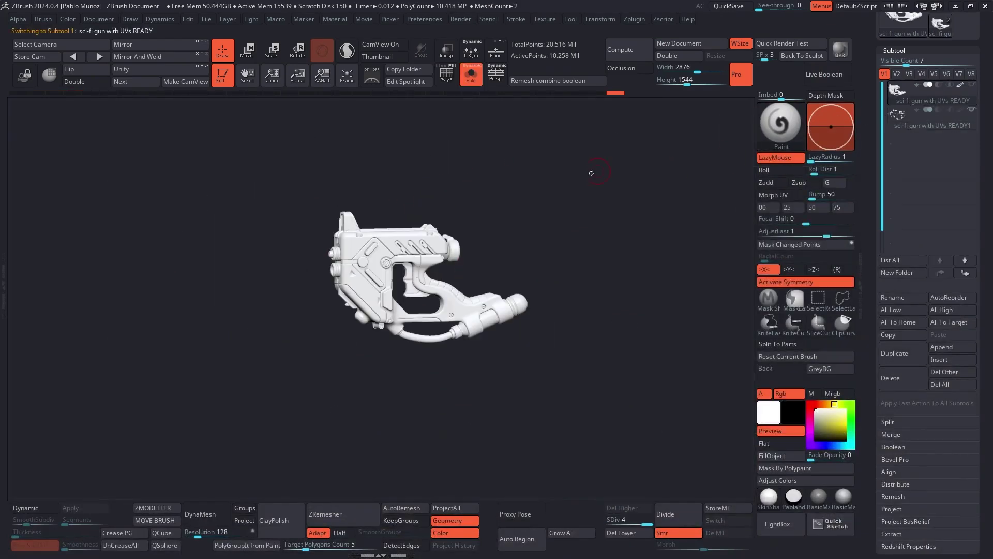
right_click_drag(446, 246, 490, 259, "ctrl")
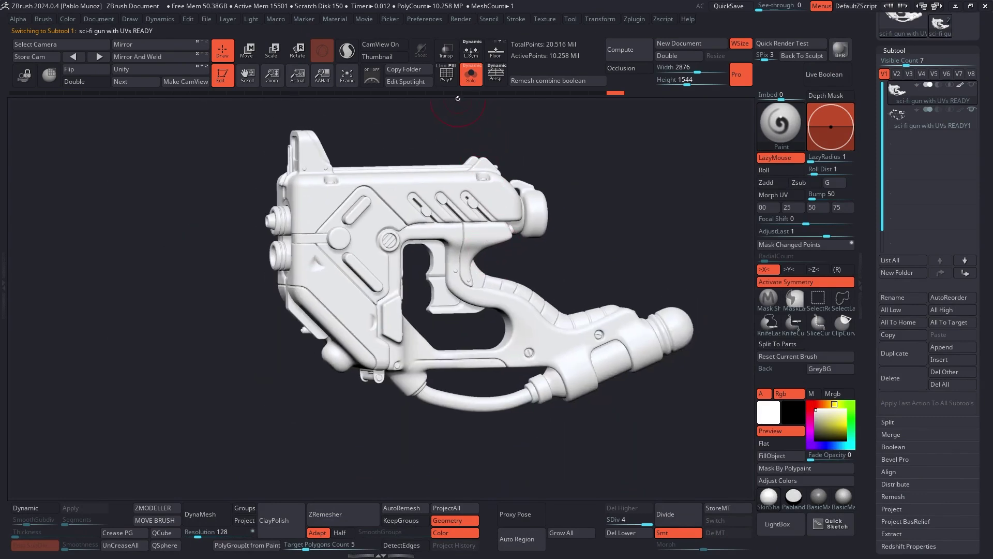
left_click(445, 74)
left_click_drag(512, 261, 525, 274)
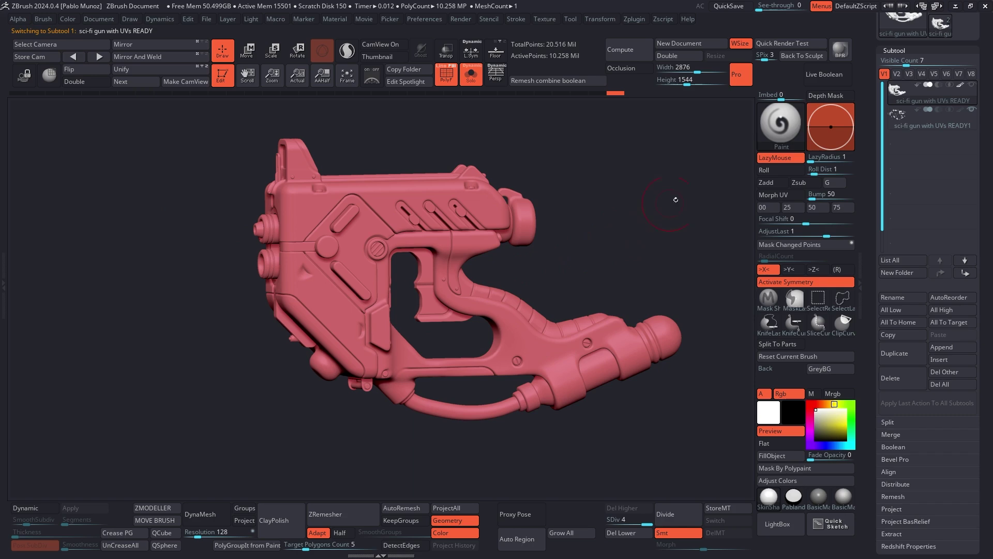
left_click_drag(881, 148, 869, 155)
scroll(869, 154, "up", 3)
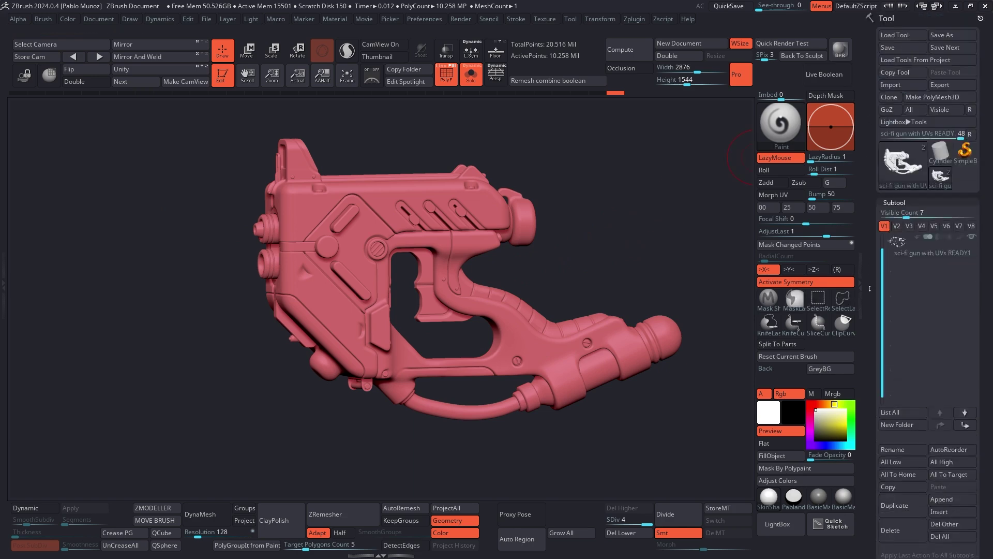
left_click(894, 203)
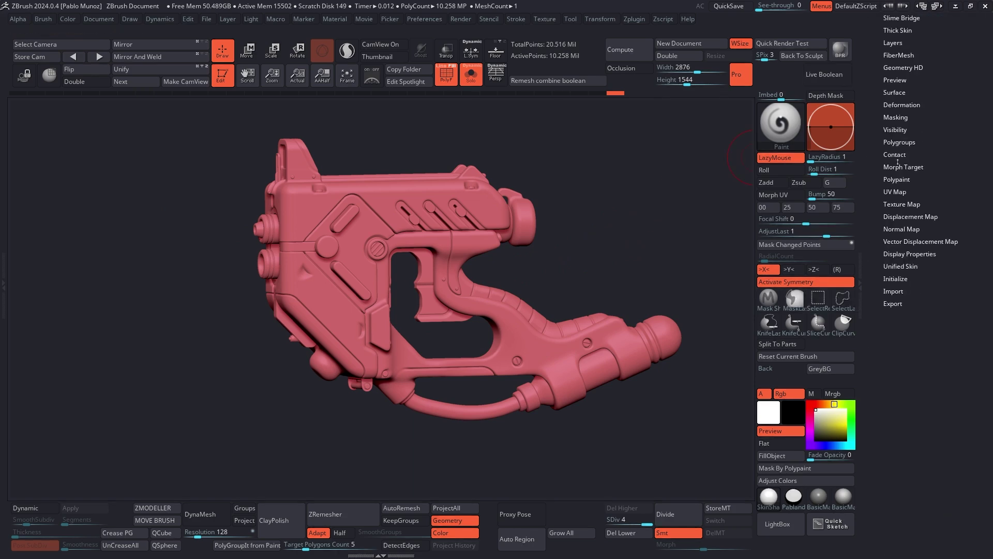
Apply Polygroups > Auto Groups so each disconnected gun piece gets its own colour.
left_click(902, 141, "shift")
scroll(908, 170, "down", 3)
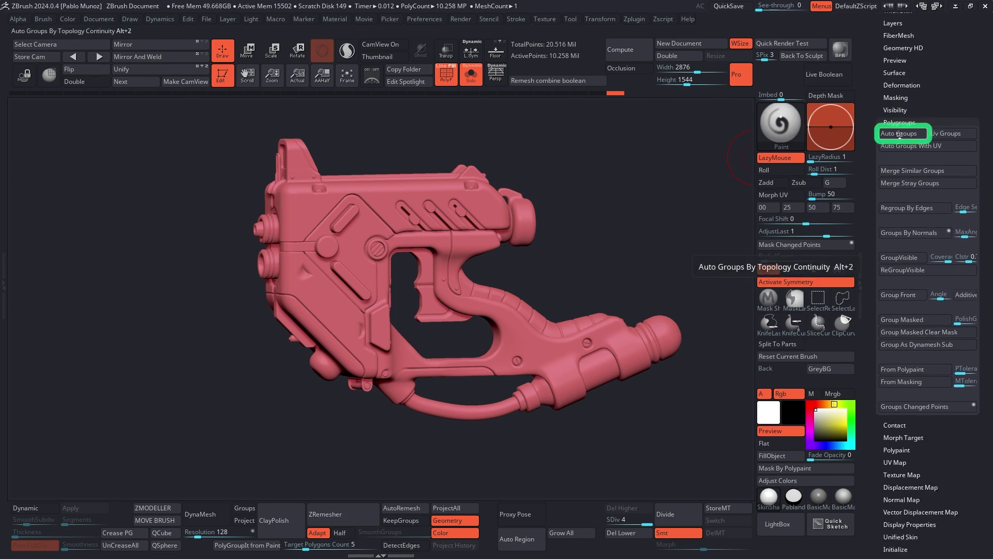
left_click(898, 134)
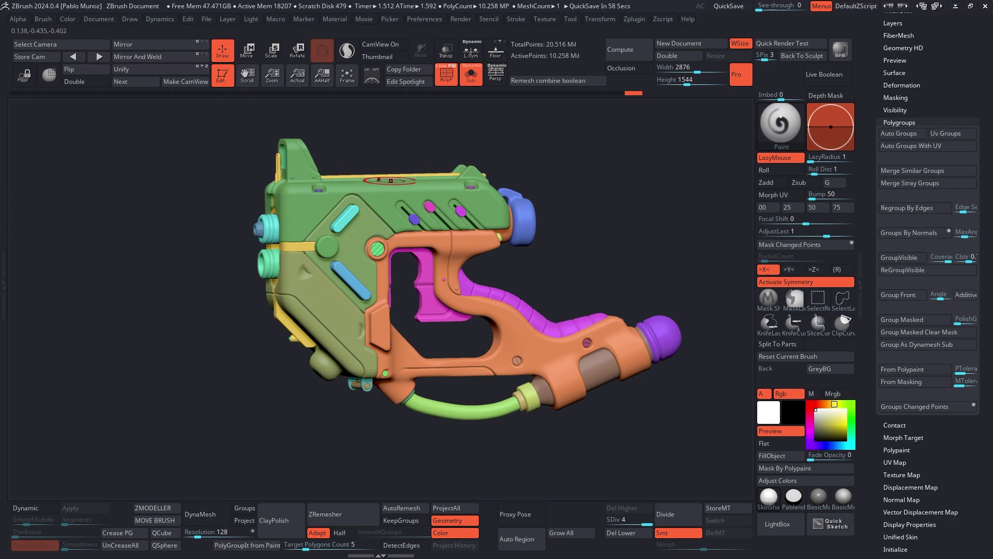
mouse_move(522, 210)
right_mouse_down()
mouse_move(546, 200)
mouse_move(400, 213)
right_mouse_up()
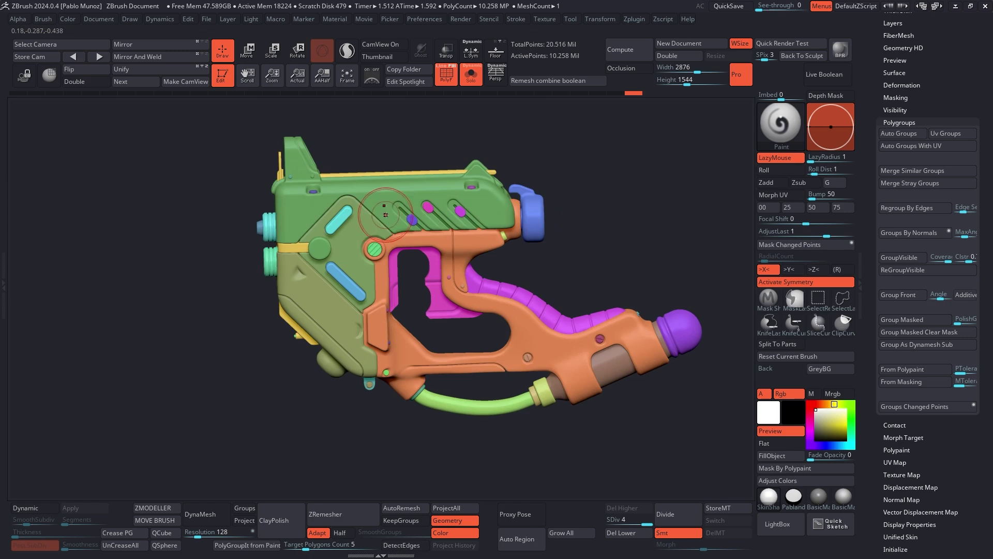
left_click(899, 133)
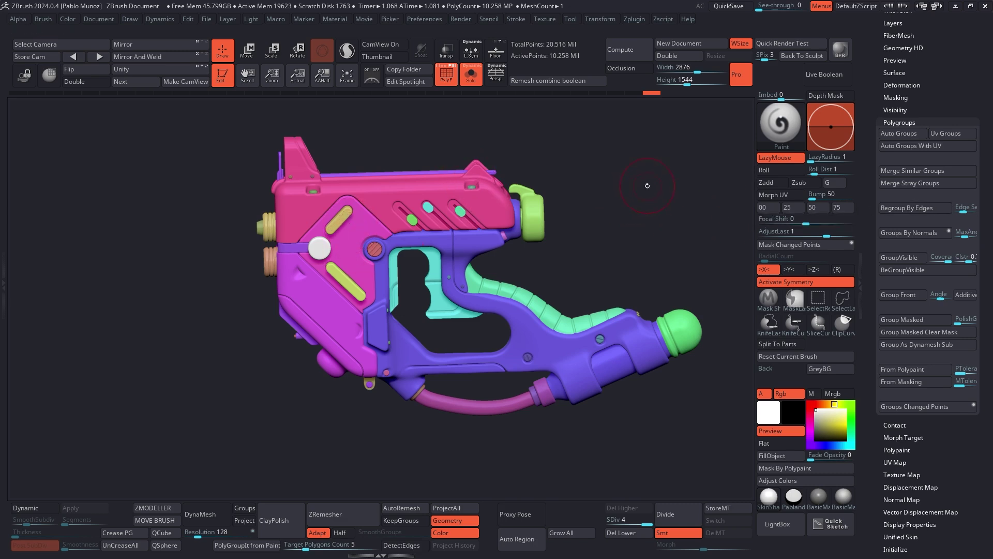
left_click_drag(905, 121, 905, 75)
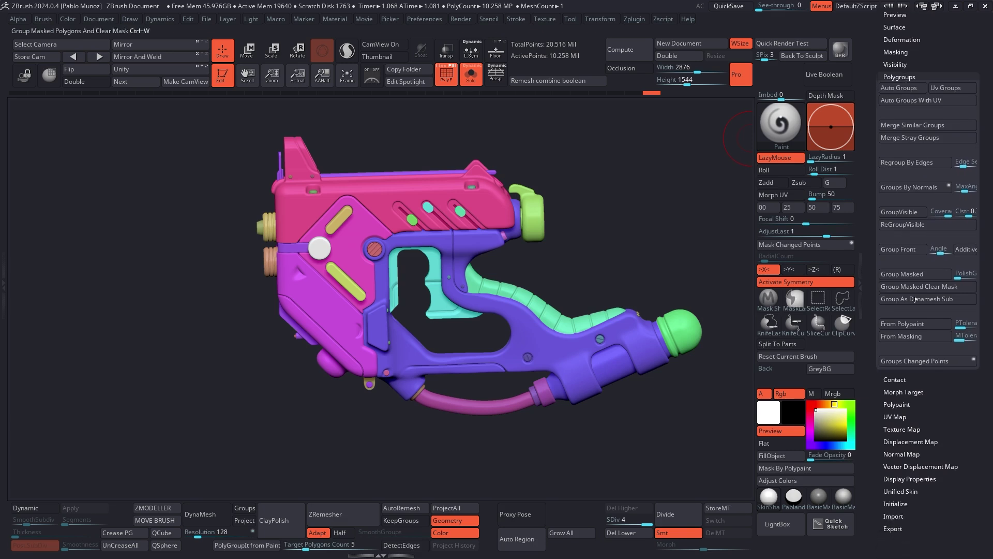
Run Polypaint From Polygroups, colouring the parts red, blue, purple, teal and green.
left_click(896, 404)
scroll(904, 357, "down", 2)
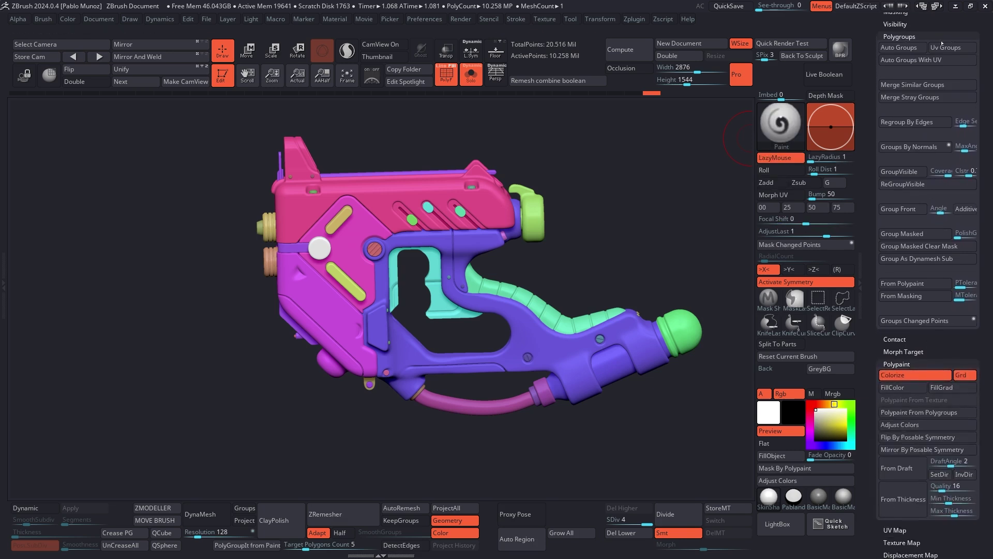
scroll(921, 207, "down", 2)
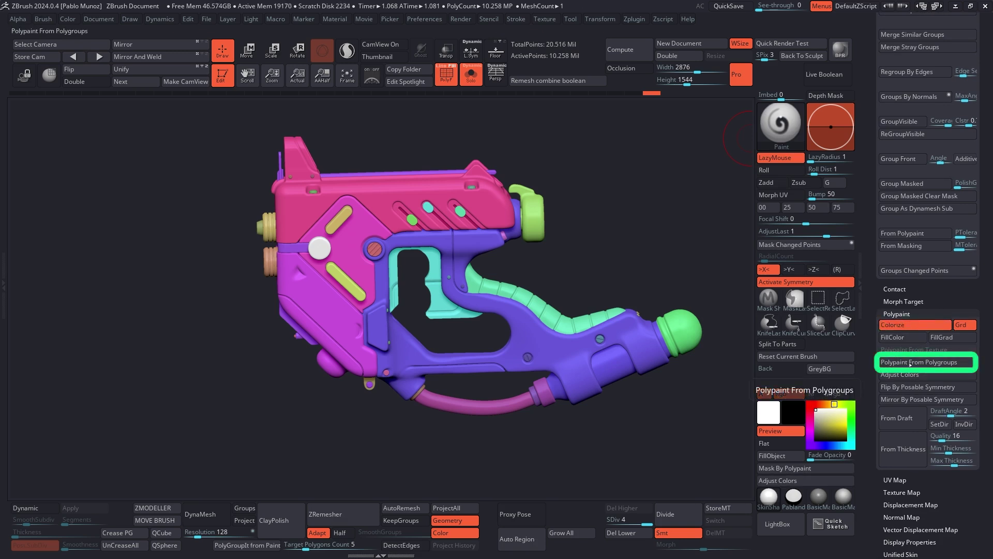
left_click(970, 363)
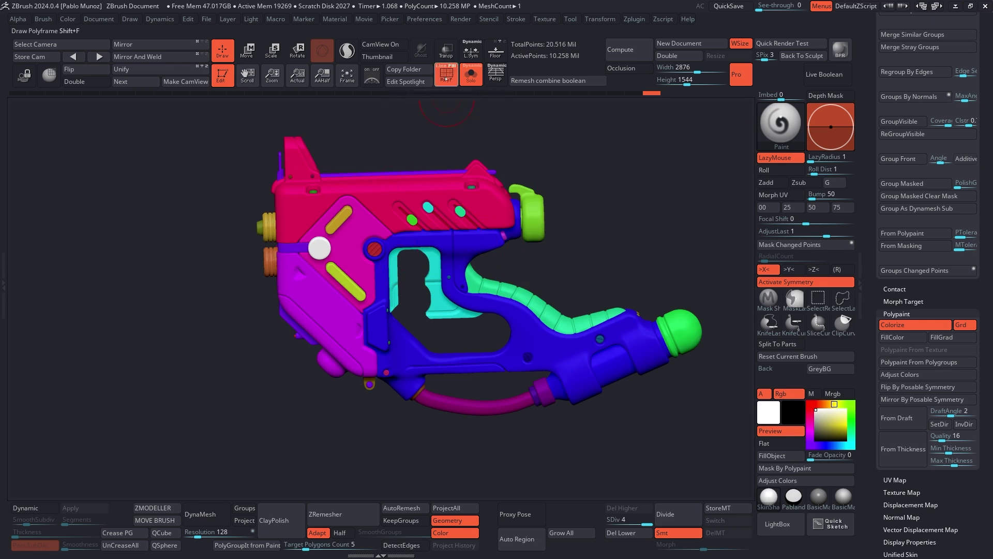
Choose yellow as the paint colour and undo a yellow test stroke across the gun.
left_click_drag(522, 150, 582, 178)
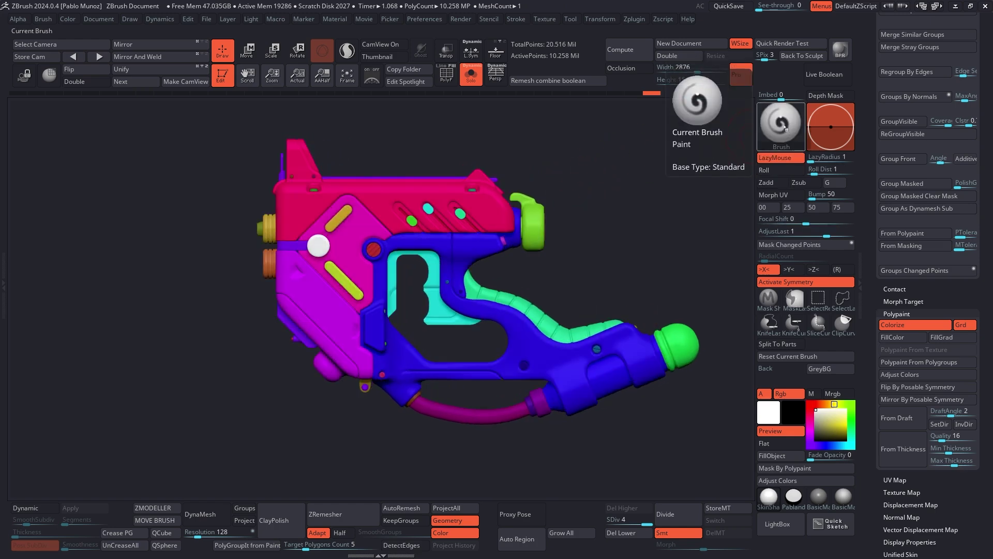
mouse_move(569, 237)
right_mouse_down("ctrl")
mouse_move(590, 211)
mouse_move(578, 212)
mouse_move(654, 248)
right_mouse_up("ctrl")
key("space")
left_click(845, 424)
mouse_move(508, 182)
left_mouse_down()
mouse_move(446, 256)
mouse_move(385, 247)
mouse_move(287, 326)
left_mouse_up()
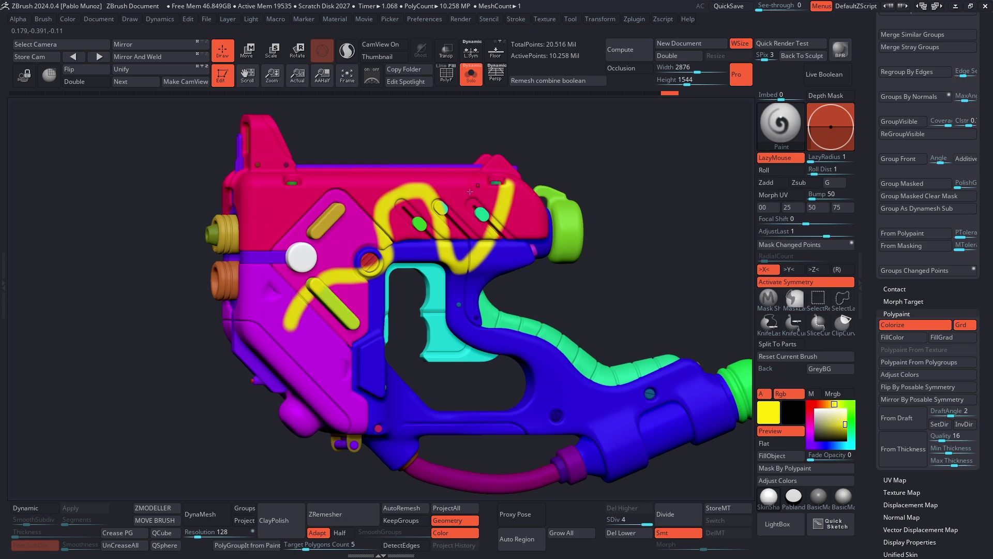
key("ctrl+z")
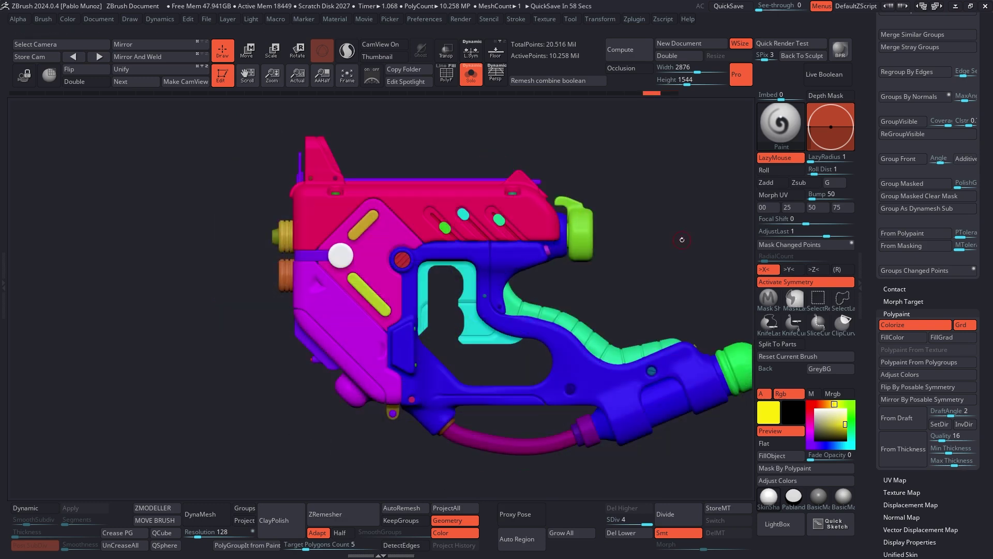
Rotate the gun and zoom in on its upper side panel.
left_click_drag(659, 258, 206, 229, "alt")
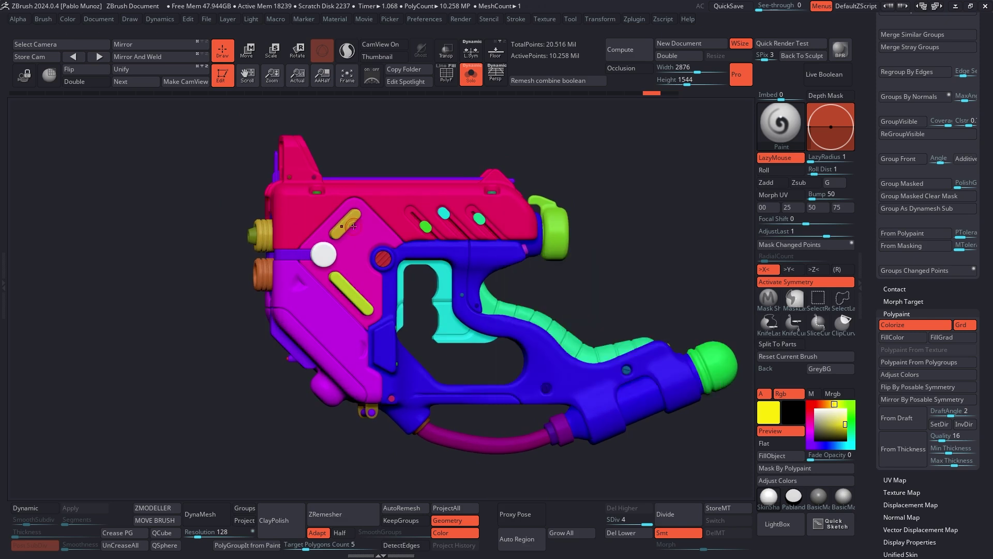
right_click_drag(361, 236, 370, 238)
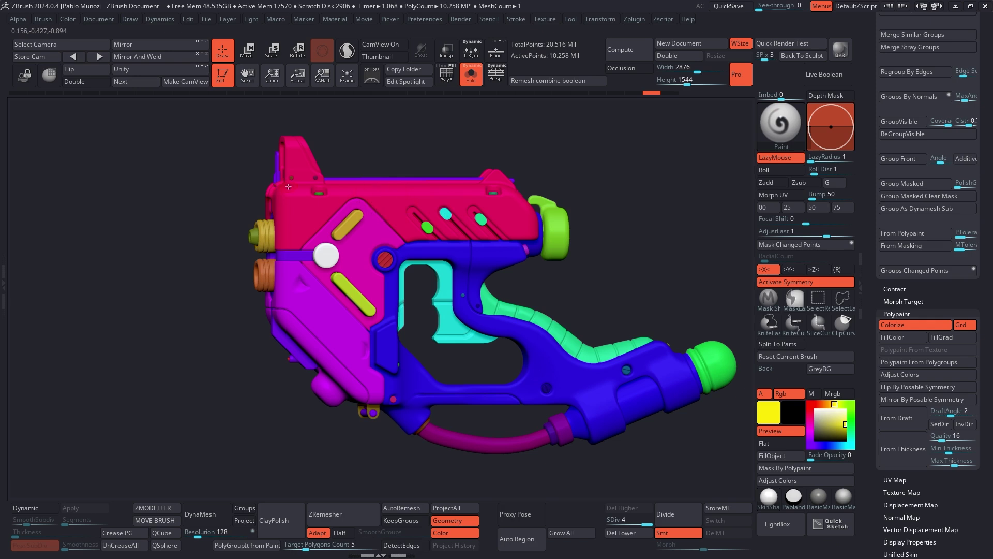
right_click_drag(347, 217, 358, 236, "ctrl")
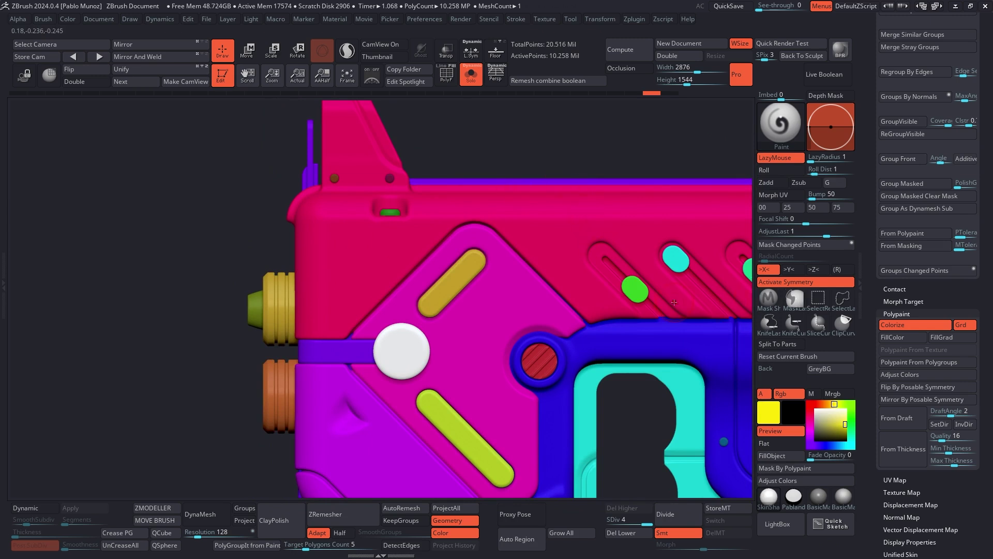
Lasso-mask, invert and trim around the side panel's triangular patch, returning to the Paint brush.
key("ctrl")
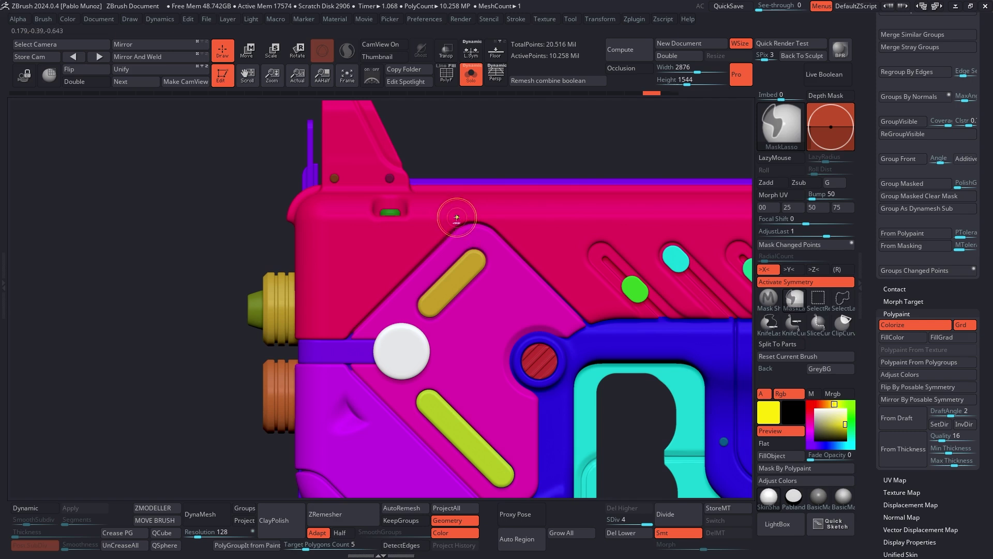
mouse_move(463, 209)
left_mouse_down("ctrl")
mouse_move(362, 321)
mouse_move(331, 378)
mouse_move(254, 330)
mouse_move(442, 170)
left_mouse_up("ctrl")
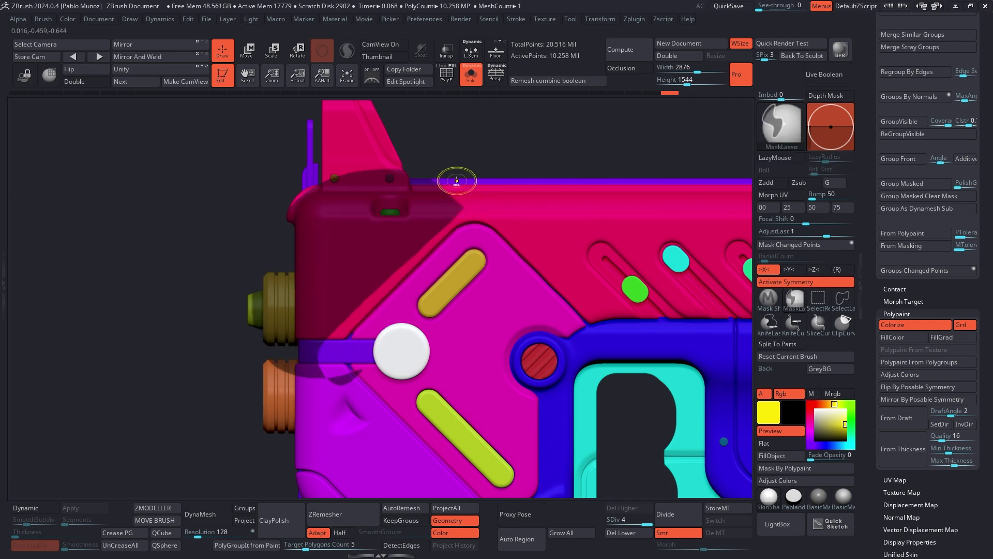
left_click(463, 158, "ctrl")
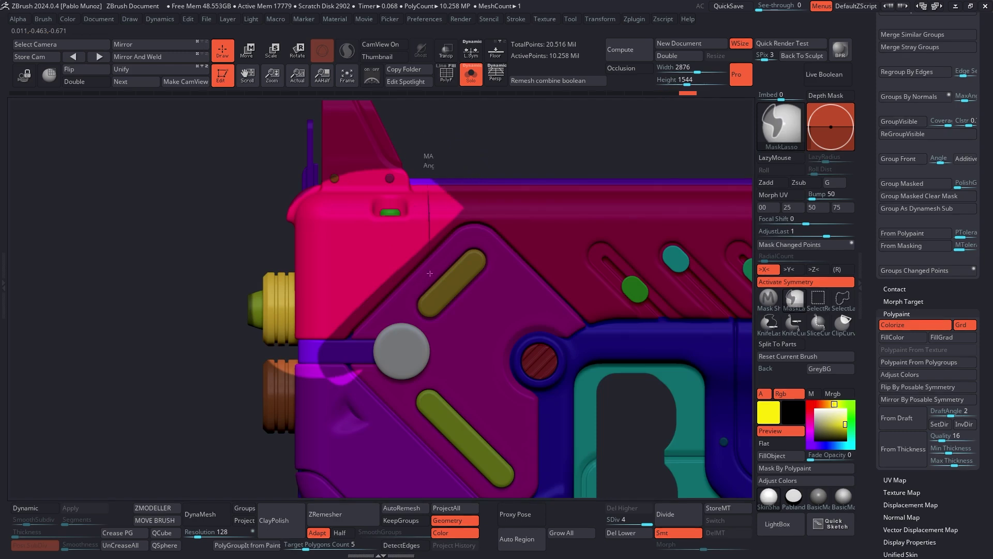
mouse_move(458, 220)
left_mouse_down("ctrl")
mouse_move(372, 222)
mouse_move(248, 152)
mouse_move(490, 156)
left_mouse_up("ctrl")
left_click_drag(277, 228, 286, 136, "ctrl")
mouse_move(312, 221)
left_mouse_down("ctrl")
mouse_move(313, 205)
mouse_move(426, 227)
mouse_move(433, 155)
left_mouse_up("ctrl")
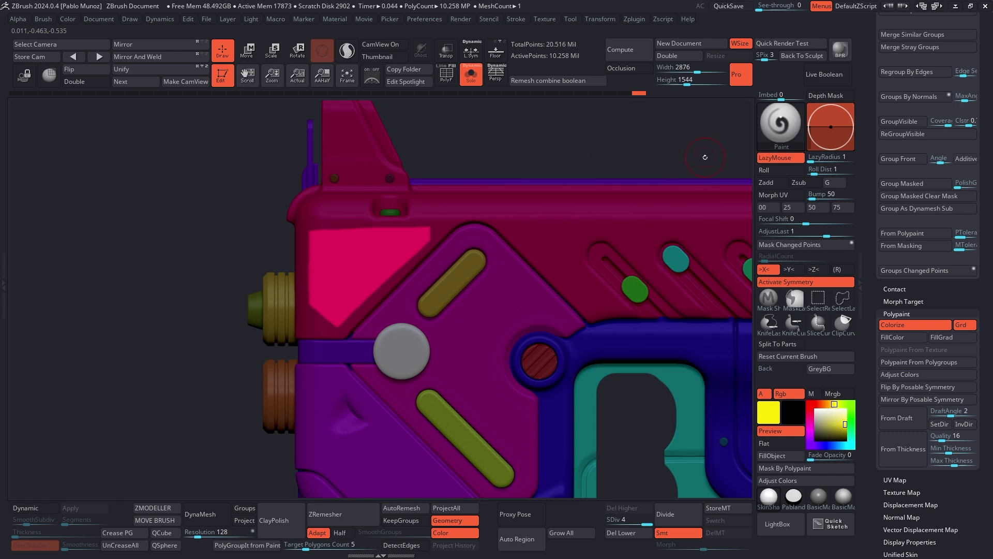
left_click(784, 128)
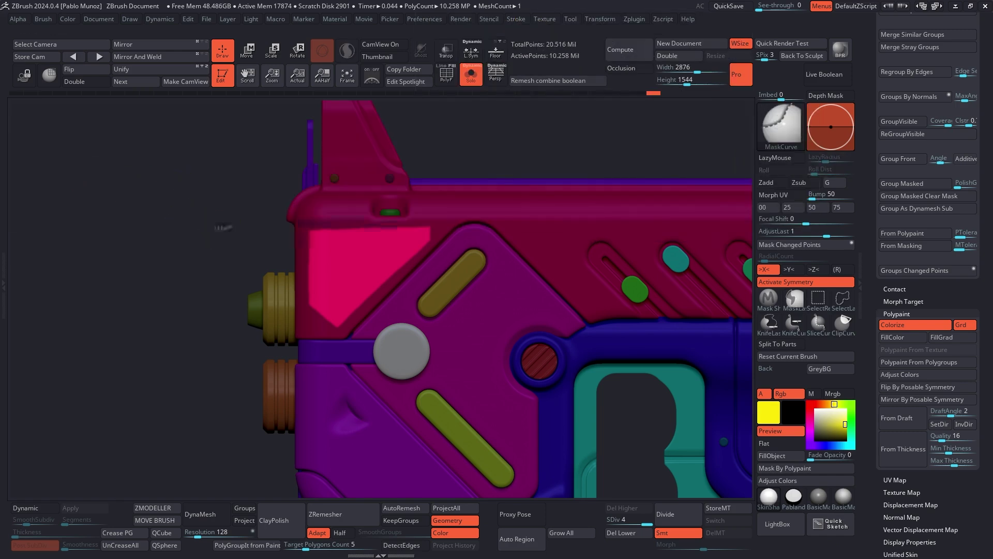
left_click_drag(219, 226, 546, 228, "ctrl")
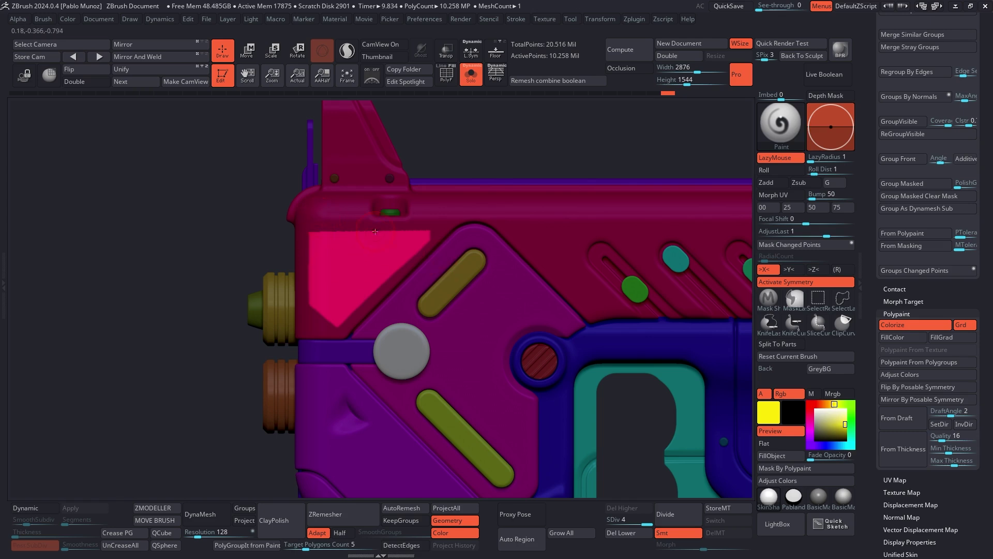
Mask the gun's top area and paint the triangular side panel solid yellow over the red.
right_click_drag(380, 200, 434, 197)
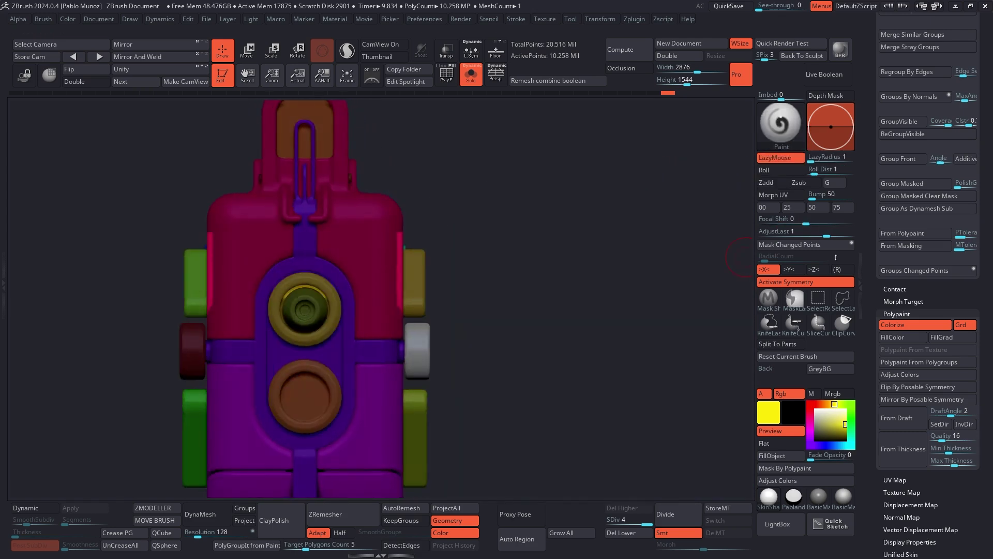
left_click_drag(228, 171, 353, 396, "ctrl")
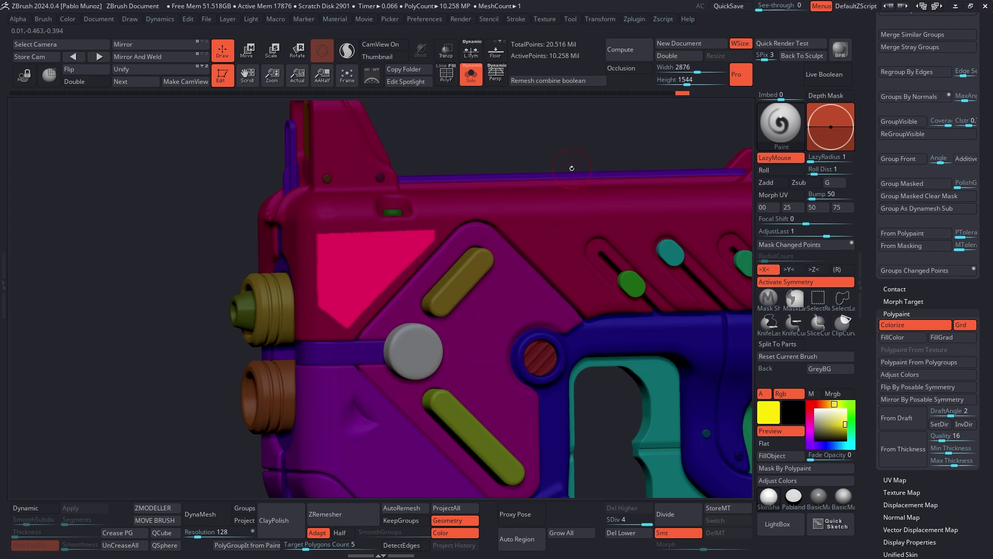
mouse_move(432, 235)
left_mouse_down()
mouse_move(324, 289)
mouse_move(383, 243)
mouse_move(344, 252)
left_mouse_up()
right_click_drag(360, 252, 170, 155)
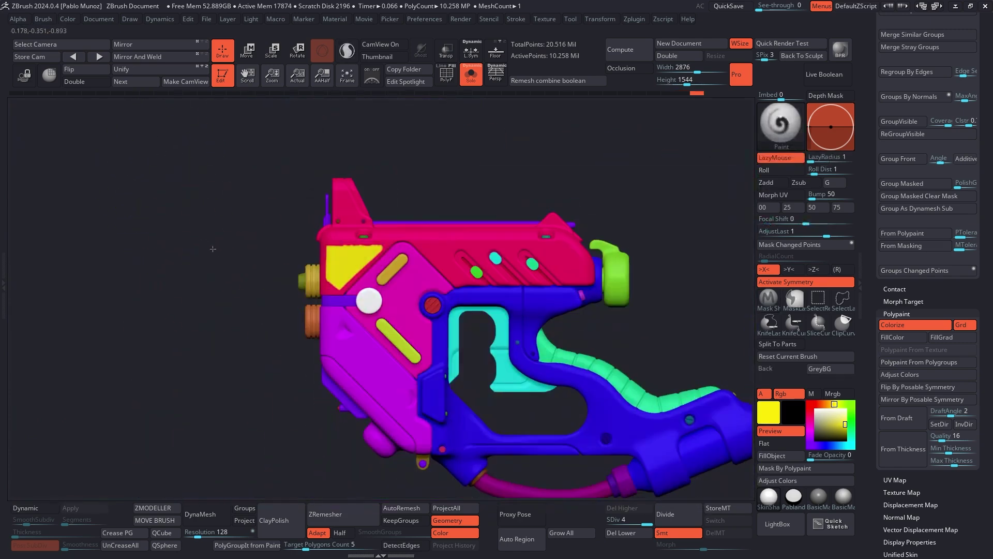
right_click_drag(292, 291, 286, 242, "alt")
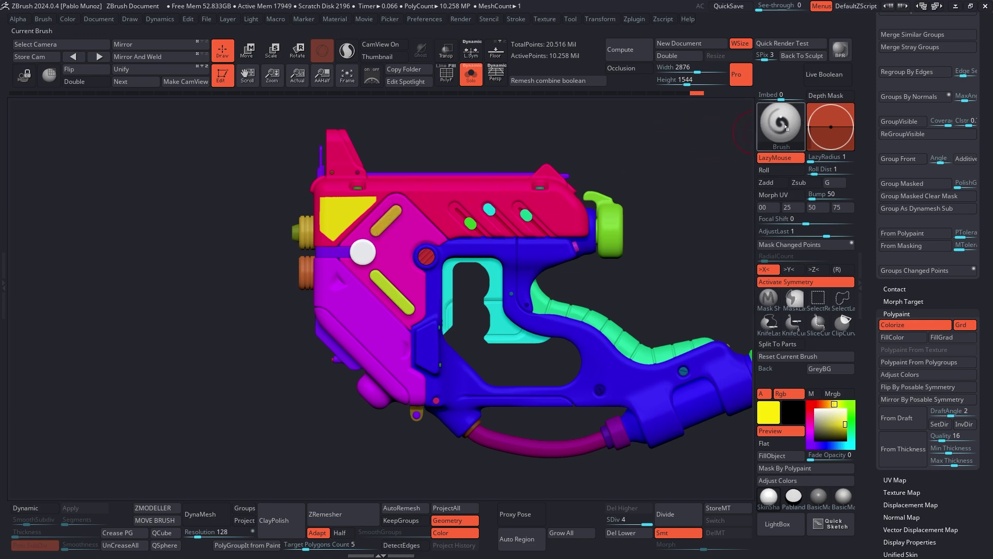
Choose the arrow alpha (Alpha 33) and set Focal Shift to -75 while framing the grip.
left_click(19, 19)
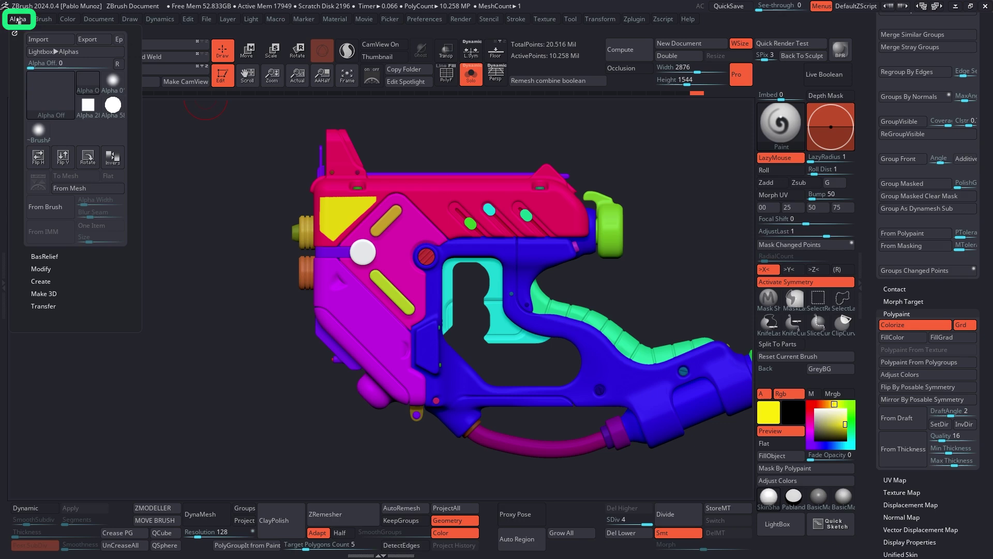
left_click(41, 85)
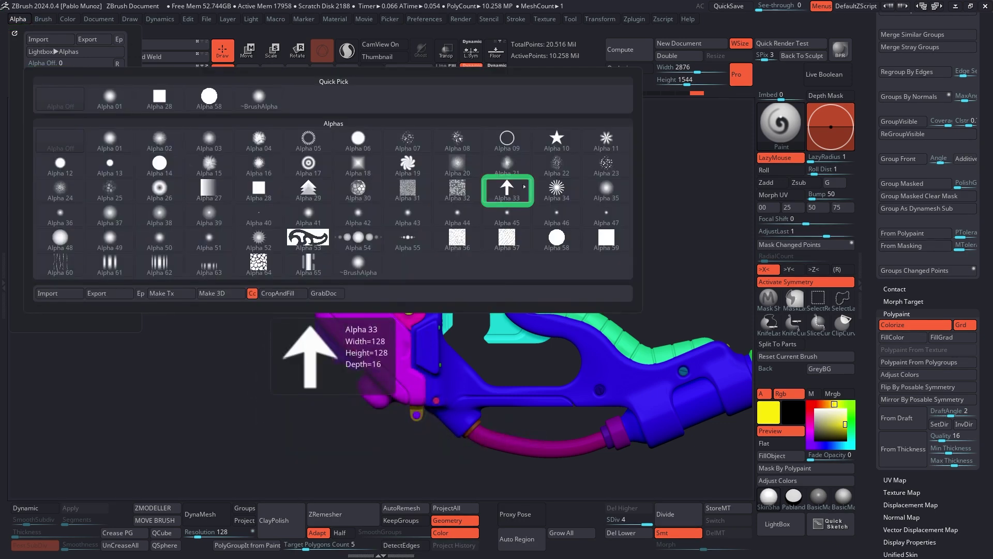
right_click_drag(427, 226, 424, 294, "ctrl")
right_click_drag(424, 295, 205, 154, "alt")
right_click_drag(395, 255, 616, 312, "ctrl")
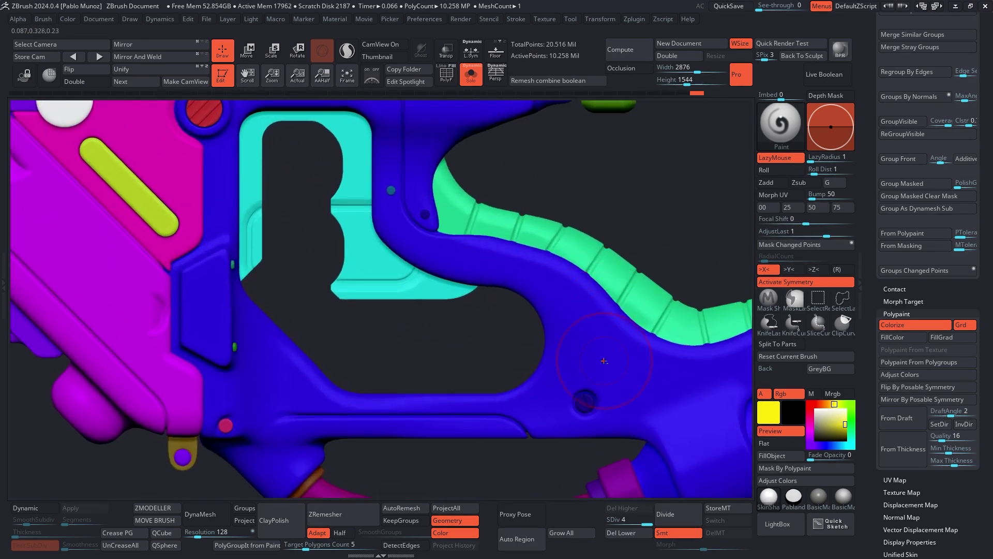
right_click_drag(616, 354, 487, 293, "alt")
key("space")
left_click_drag(517, 306, 485, 307)
left_click(514, 332)
key("ctrl+z")
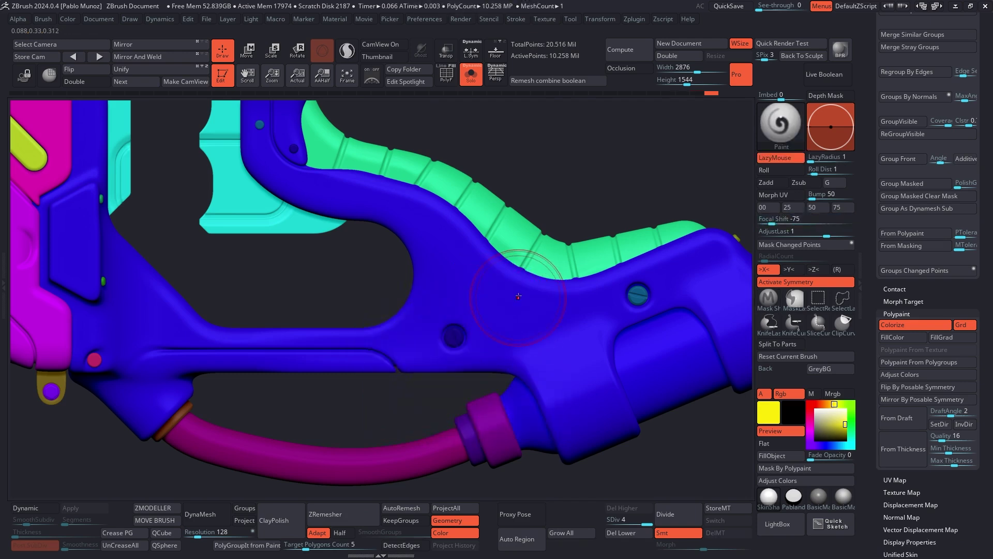
With the DragRect stroke, stamp a yellow arrow on the blue grip pointing toward the muzzle.
left_click(524, 20)
left_click(544, 75)
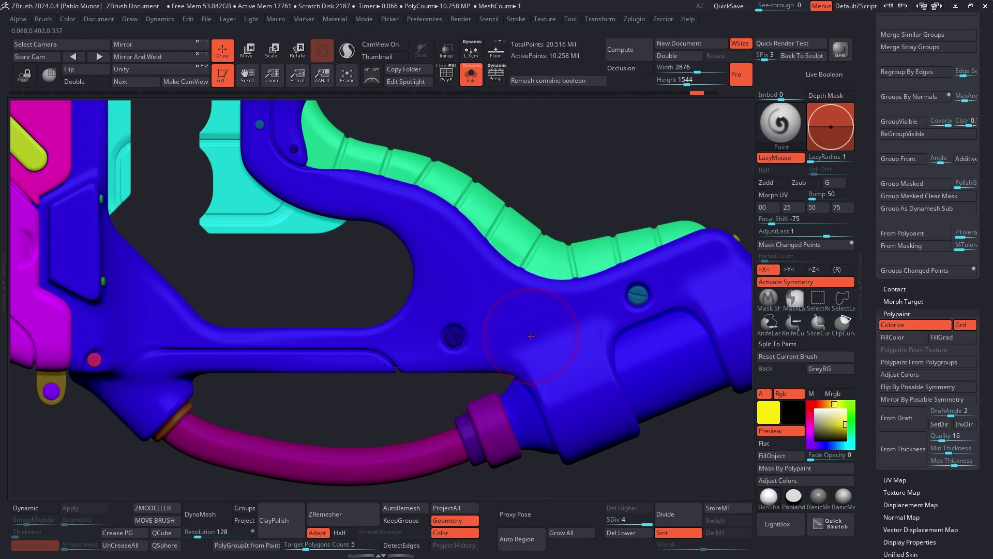
left_click_drag(524, 326, 582, 327)
right_click_drag(492, 282, 468, 237, "ctrl")
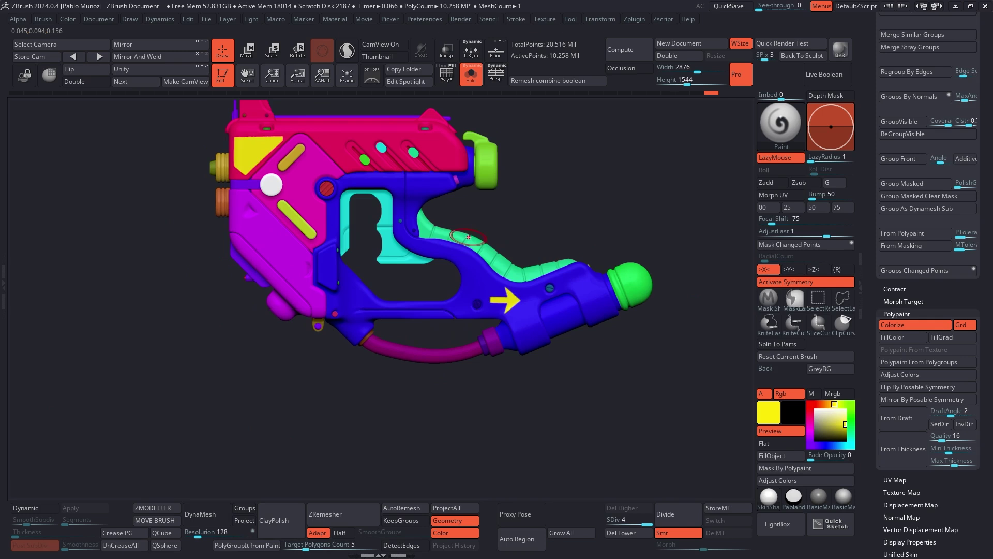
mouse_move(508, 299)
right_mouse_down()
mouse_move(439, 299)
mouse_move(499, 295)
right_mouse_up()
right_click_drag(387, 171, 397, 213)
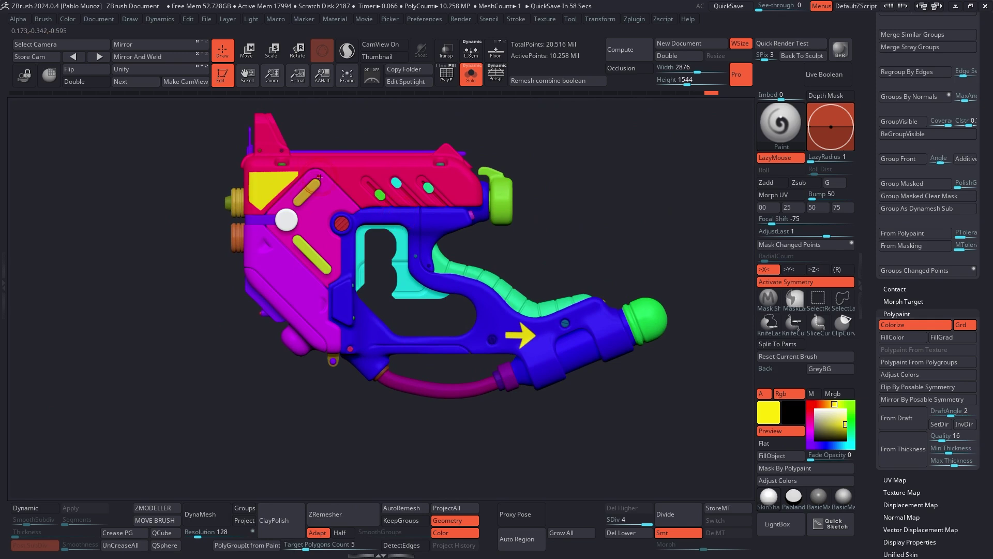
Pick a darker green paint colour, reset the brush, and zoom in on the upper body.
left_click(852, 416)
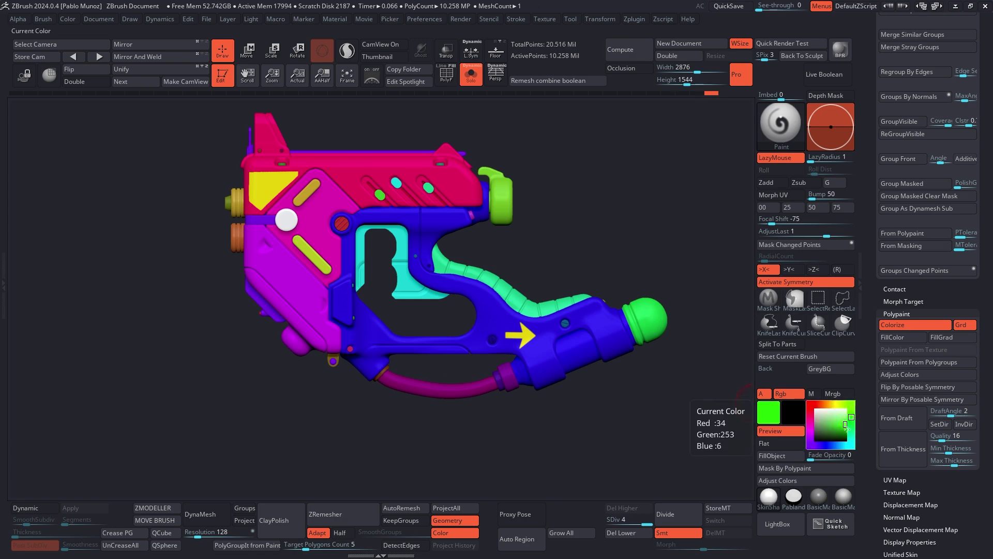
left_click(846, 429)
left_click(787, 357)
right_click_drag(255, 149, 233, 199, "ctrl")
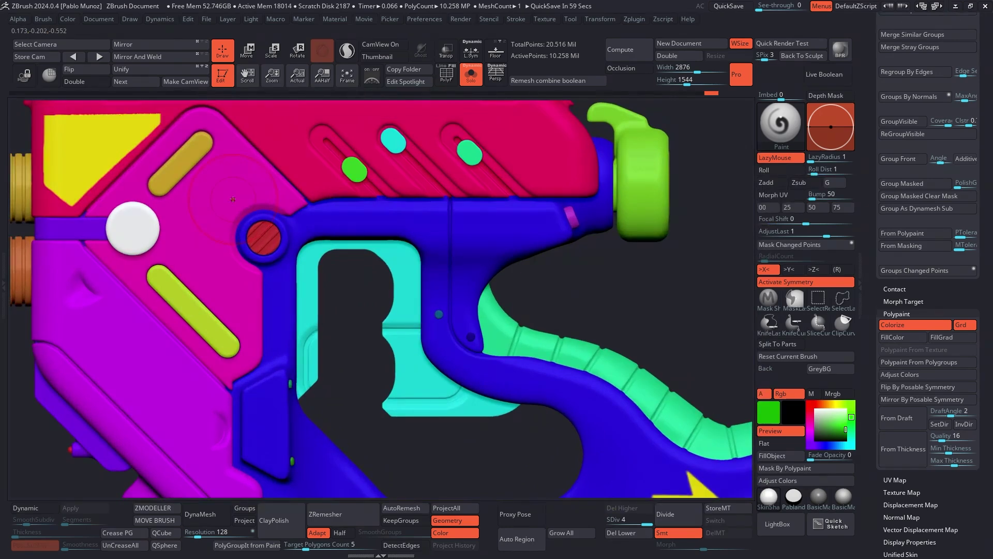
right_click_drag(303, 152, 407, 222, "alt")
key("space")
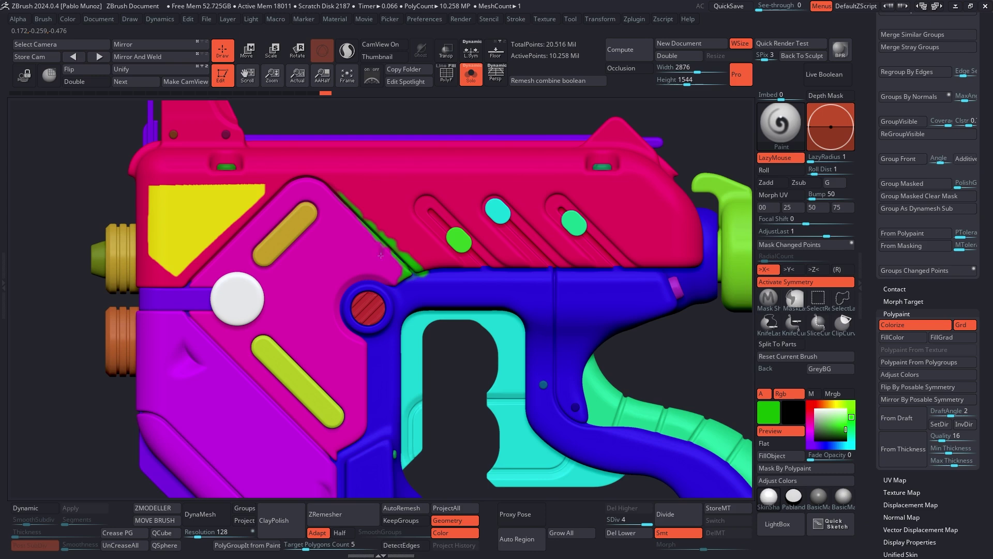
Paint thin green lines along the diagonal seam and the upper slot edge.
left_click_drag(351, 208, 427, 270)
mouse_move(420, 197)
left_mouse_down()
mouse_move(439, 201)
mouse_move(434, 194)
mouse_move(469, 230)
left_mouse_up()
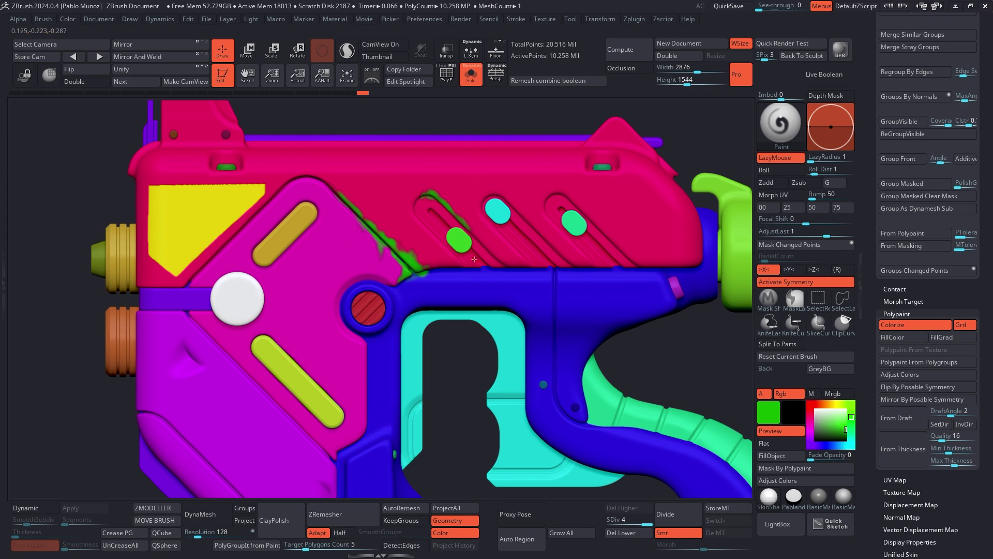
right_click_drag(404, 298, 409, 265, "ctrl")
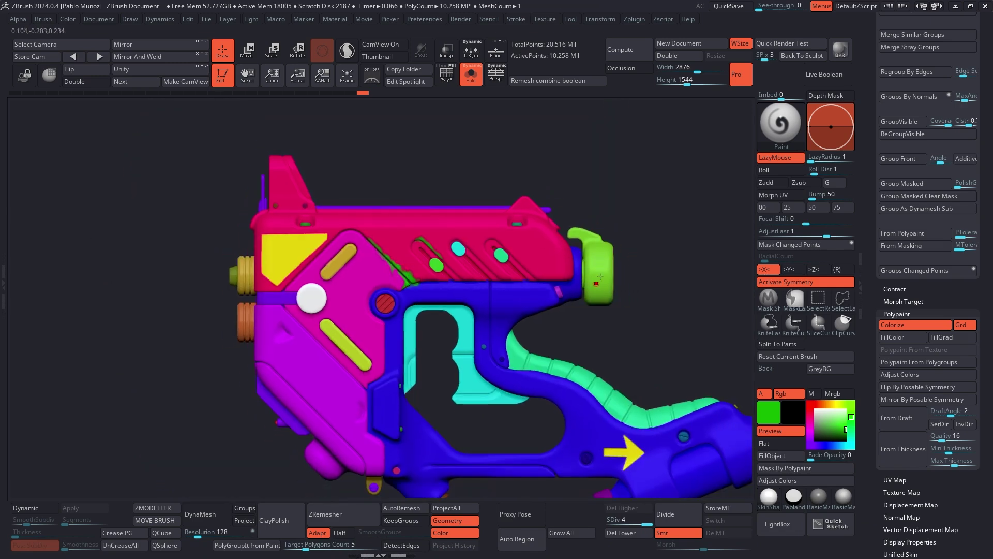
right_click_drag(673, 318, 663, 296, "ctrl")
right_click_drag(662, 303, 629, 267, "alt")
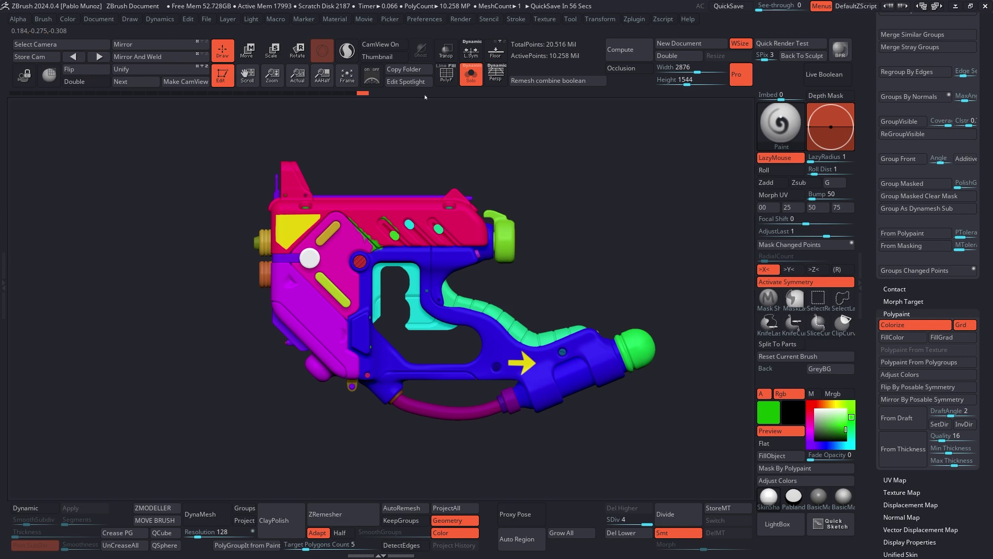
left_click_drag(510, 155, 537, 199)
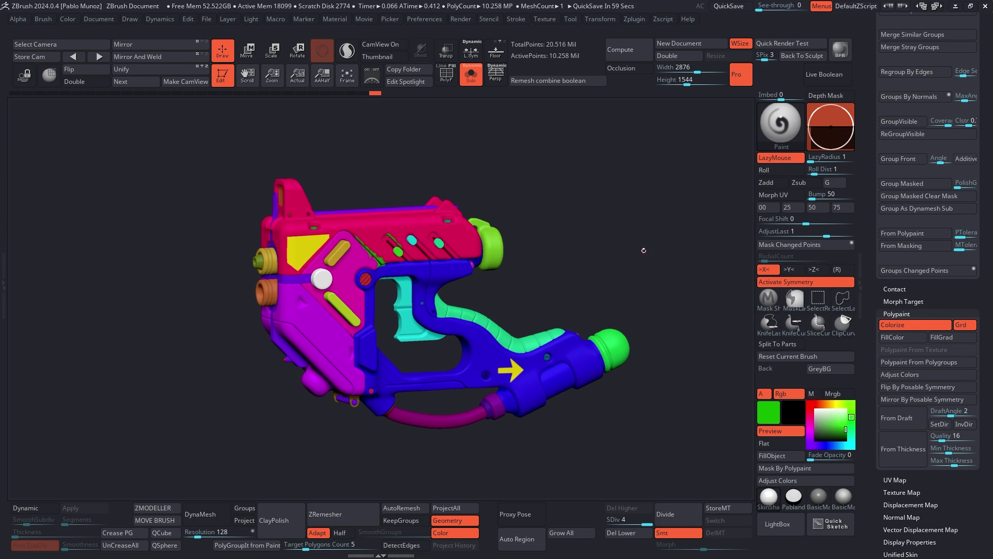
Bake the polypaint into a 2048×2048 texture map 'sci-fi gun with UVs READY' via New From Polypaint.
scroll(899, 290, "down", 3)
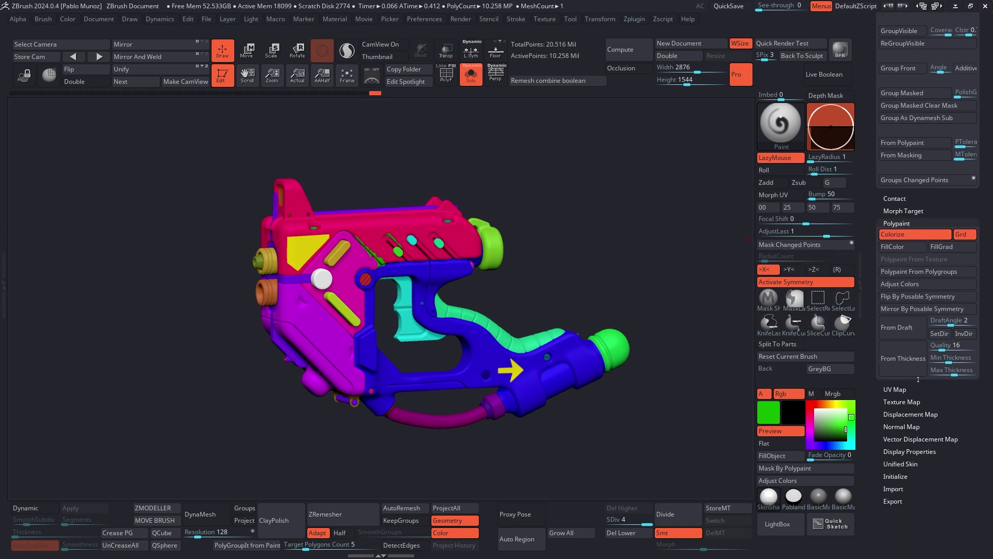
left_click(915, 402)
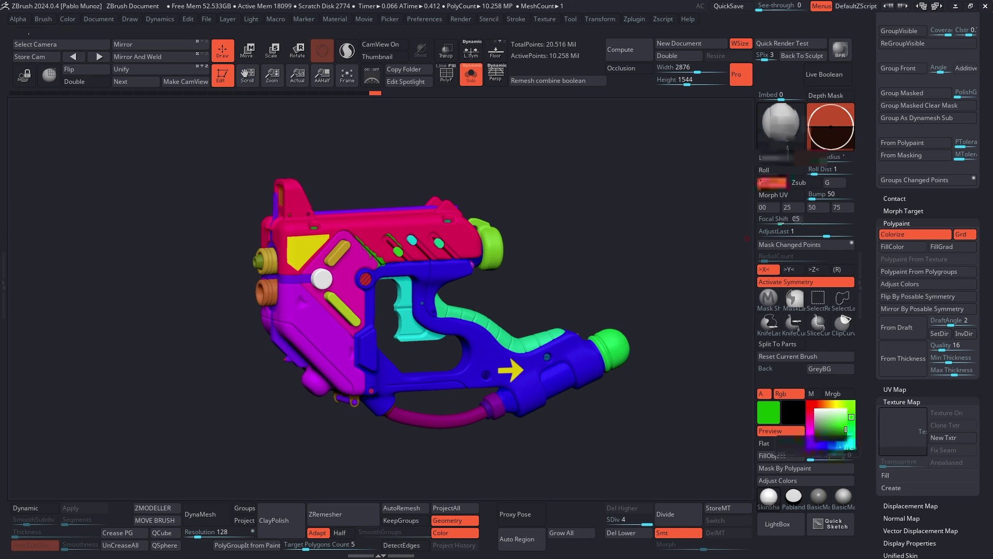
left_click(890, 488)
scroll(902, 414, "down", 2)
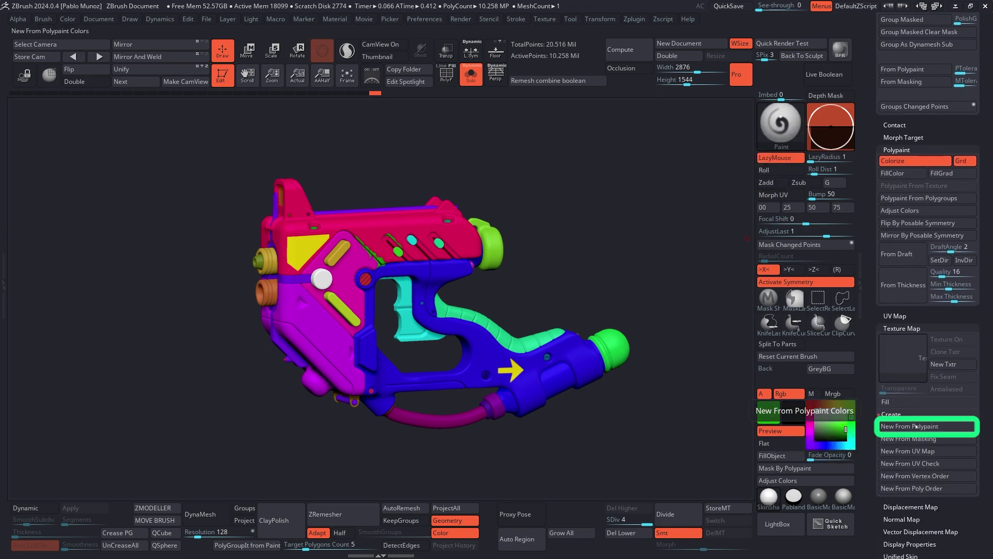
left_click(915, 426)
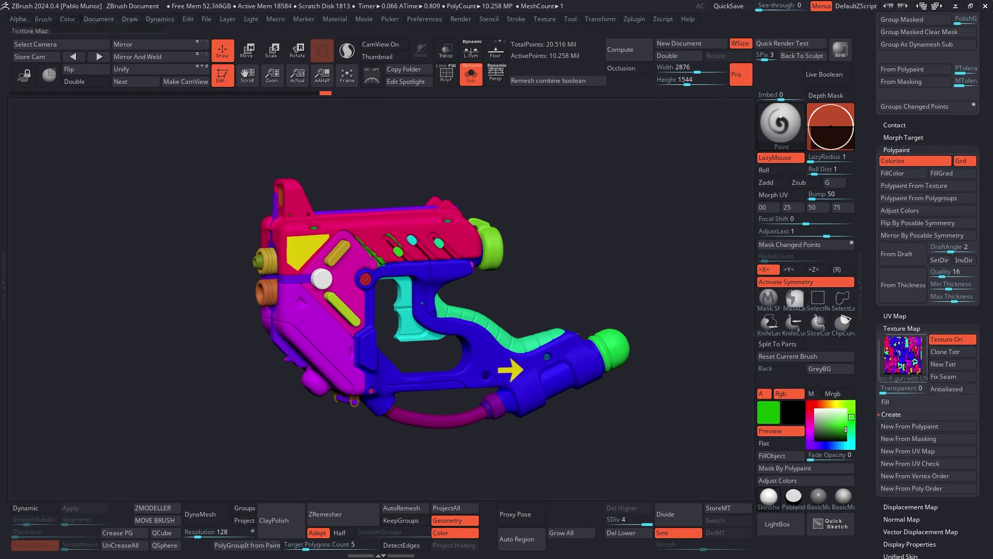
mouse_move(902, 356)
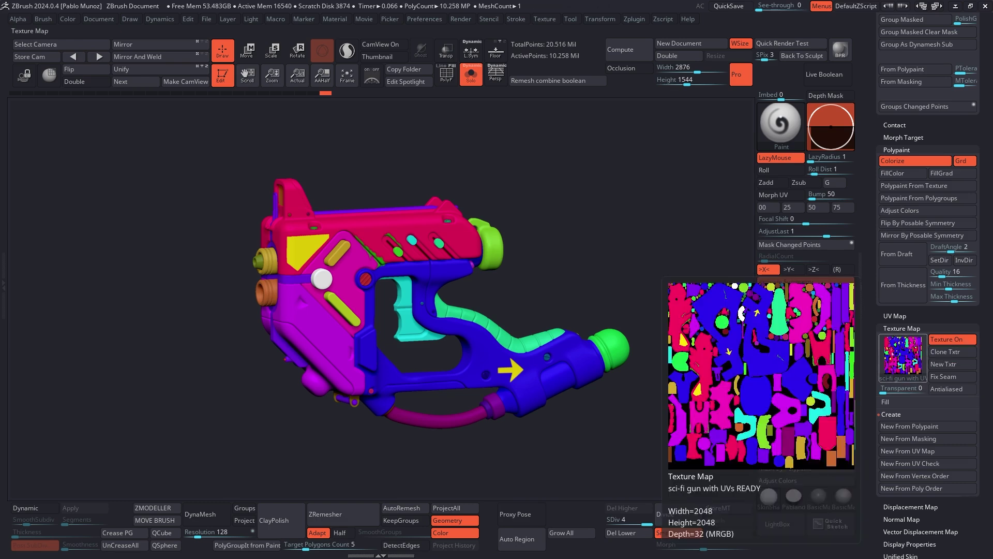
left_click(544, 19)
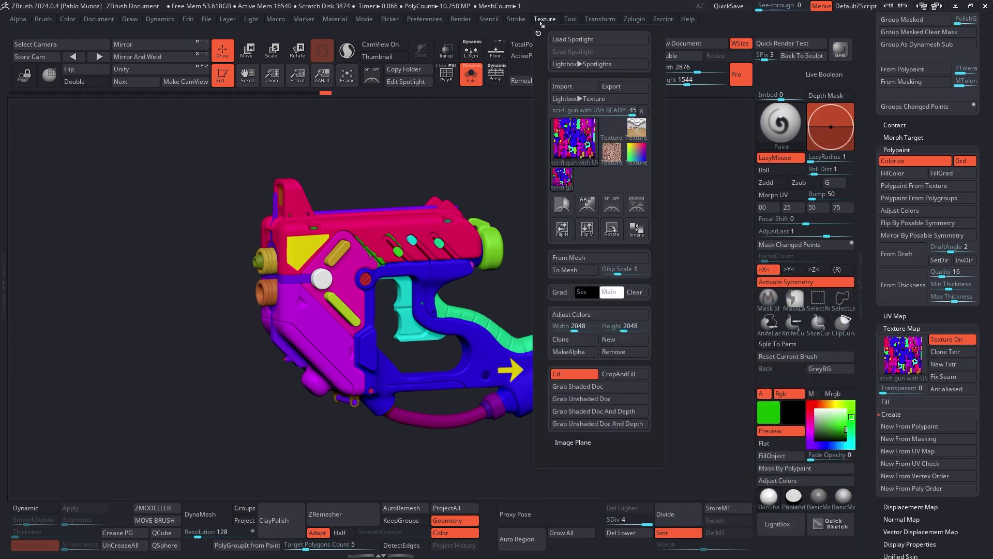
Flip the texture with Flip V and export it as 'sci-fi gun with UVs READY.jpg'.
mouse_move(587, 164)
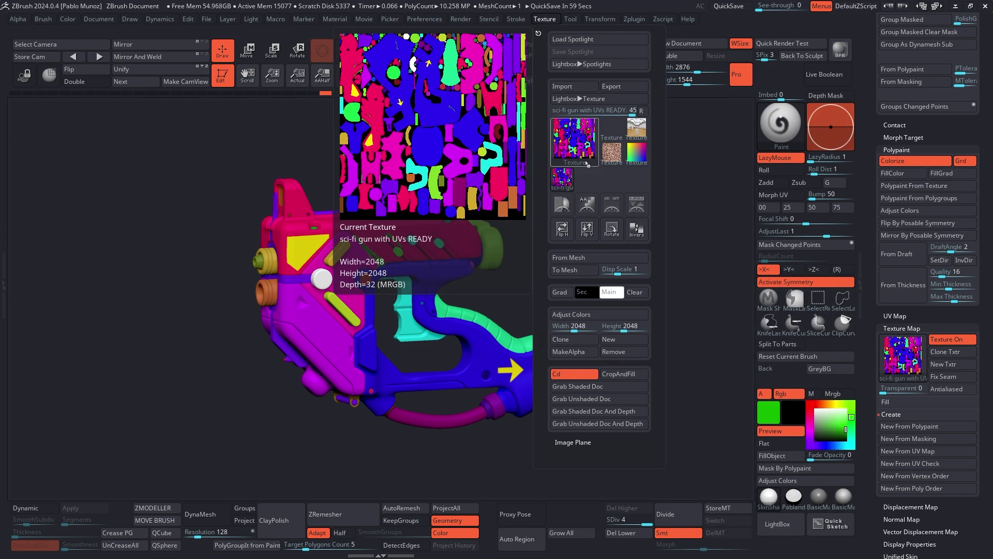
left_click(588, 231)
mouse_move(588, 127)
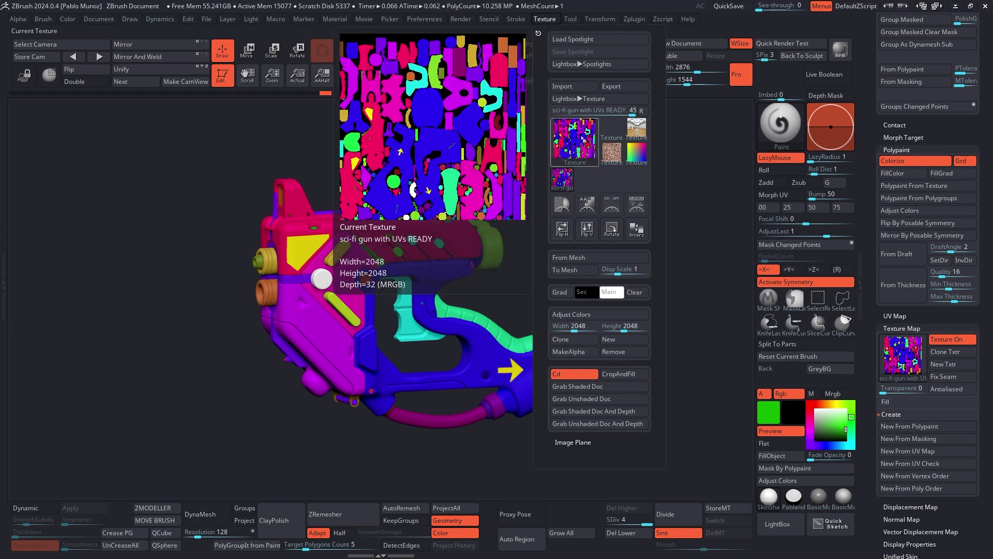
left_click(612, 86)
left_click_drag(505, 305, 381, 292)
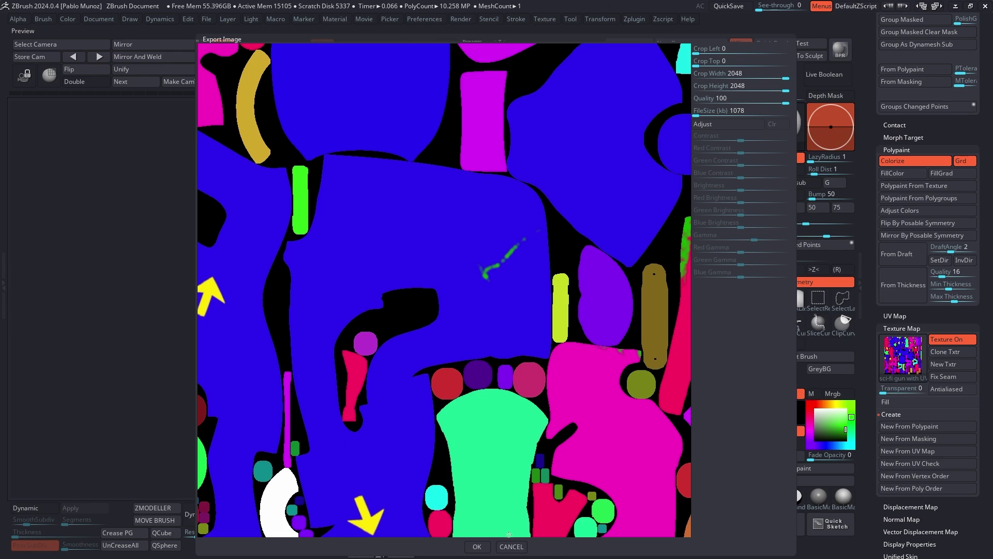
left_click(477, 546)
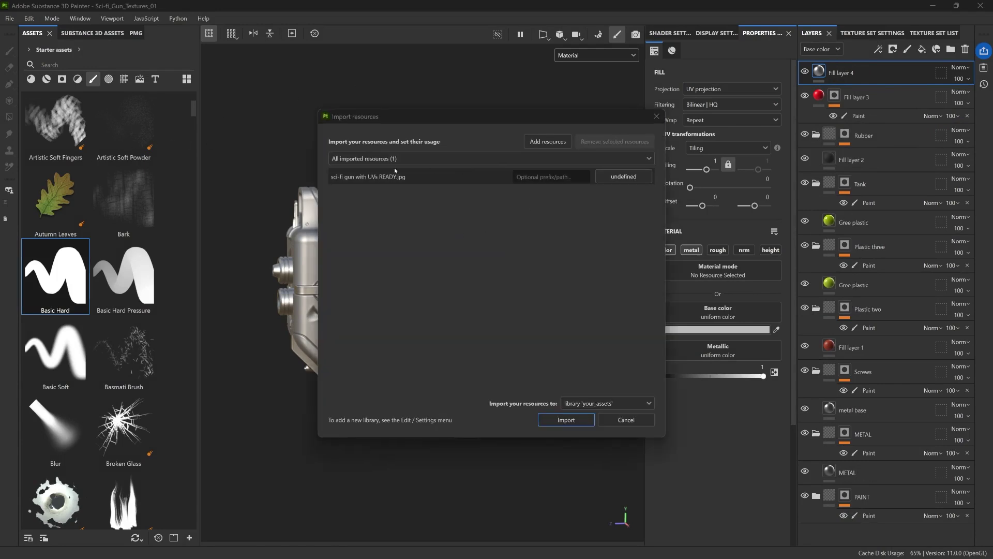
Import sci-fi gun with UVs READY.jpg with usage 'texture' into the current session.
left_click(626, 176)
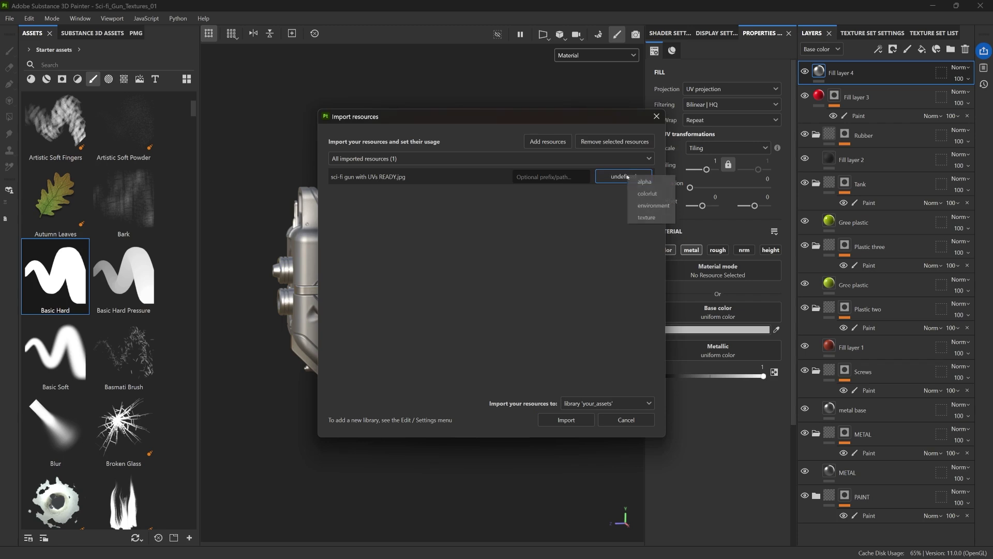
left_click(656, 218)
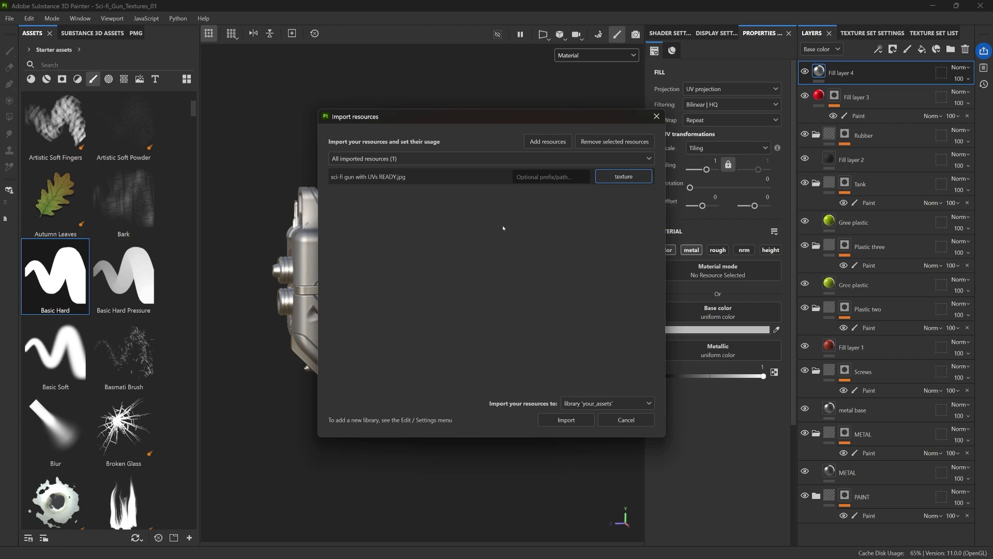
left_click(582, 404)
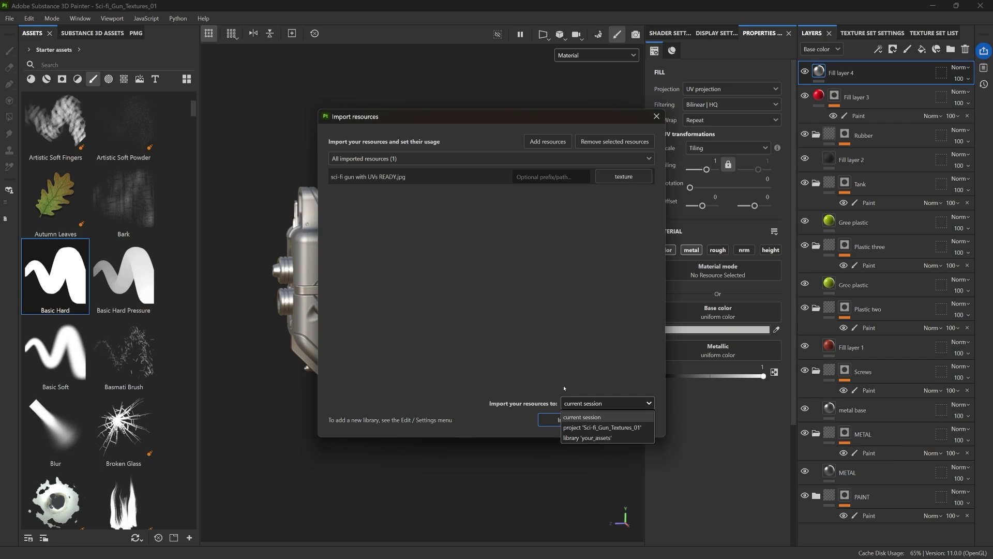
left_click(580, 417)
left_click(583, 420)
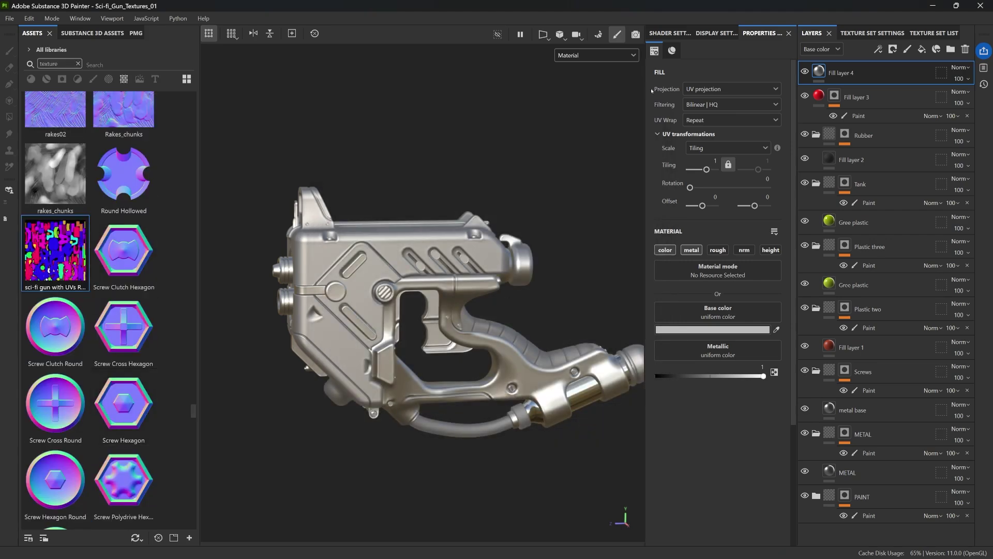
In Texture Set Settings, display the ID channel and assign the sci-fi gun texture as the ID mesh map.
left_click(869, 32)
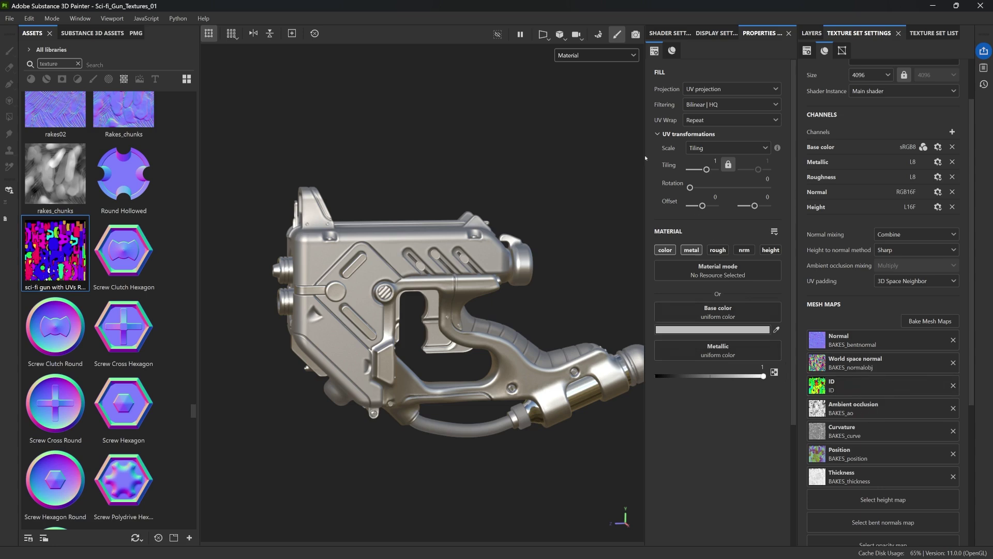
left_click(581, 54)
scroll(577, 103, "down", 5)
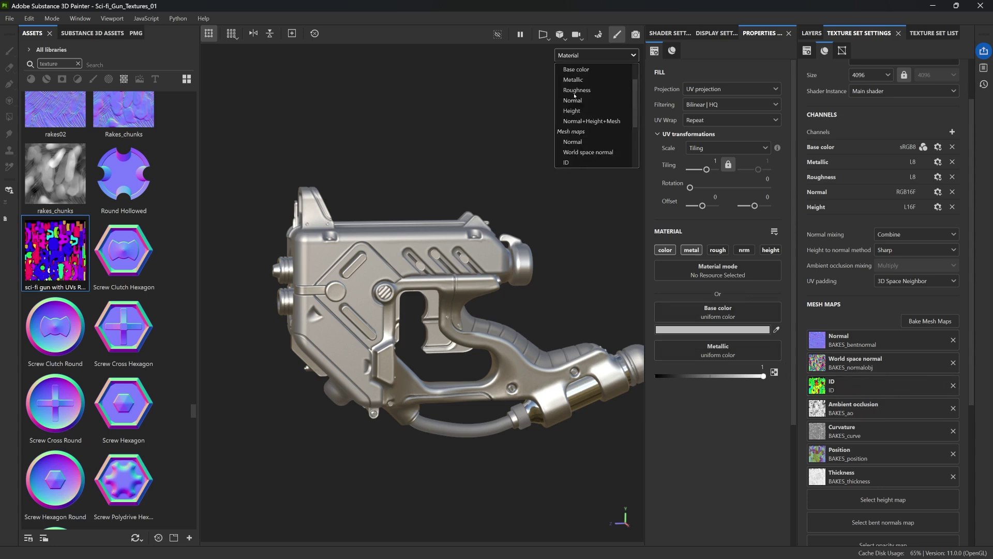
left_click(578, 136)
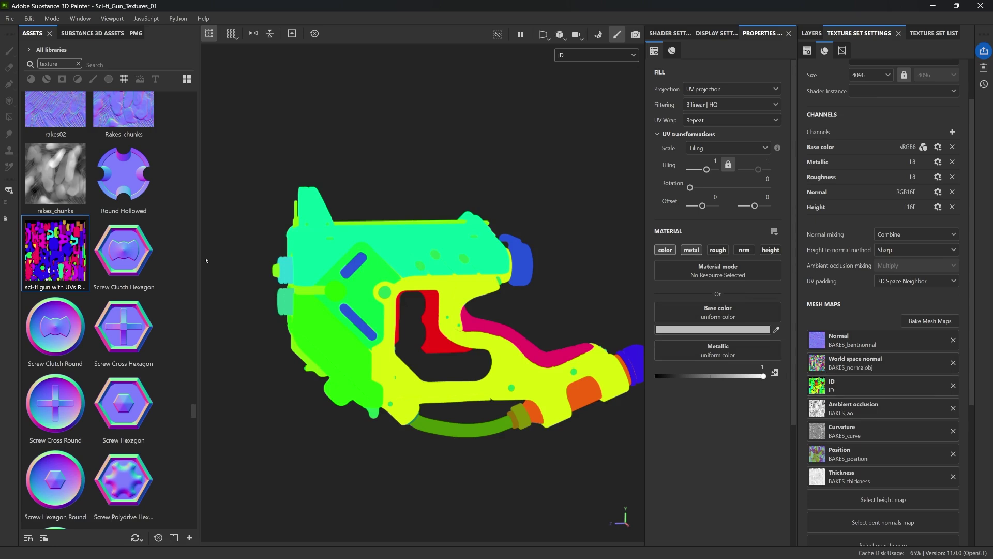
left_click_drag(65, 246, 852, 386)
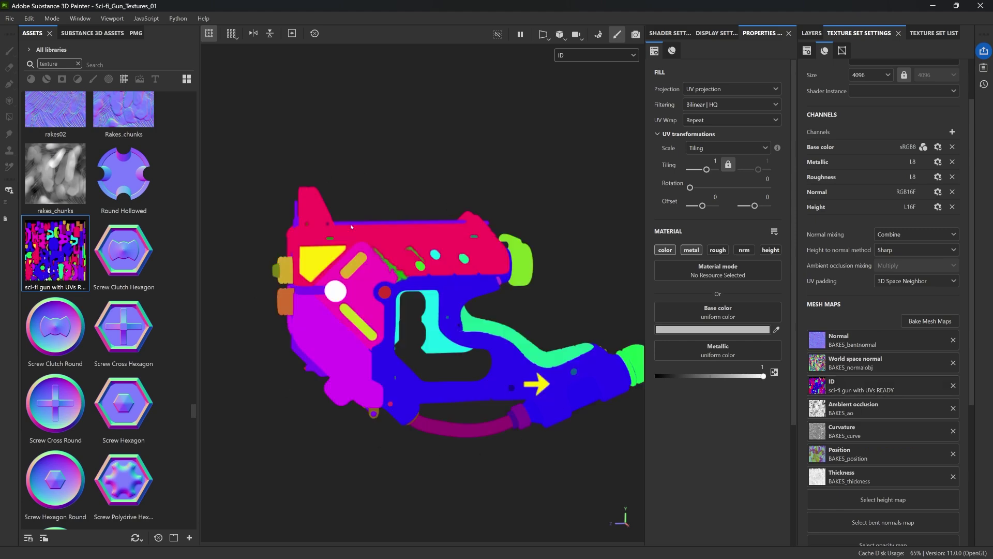
Orbit to check the new ID colours on the gun, then return the viewport to Material with M.
key("alt+Tab")
left_click_drag(536, 201, 498, 203, "alt")
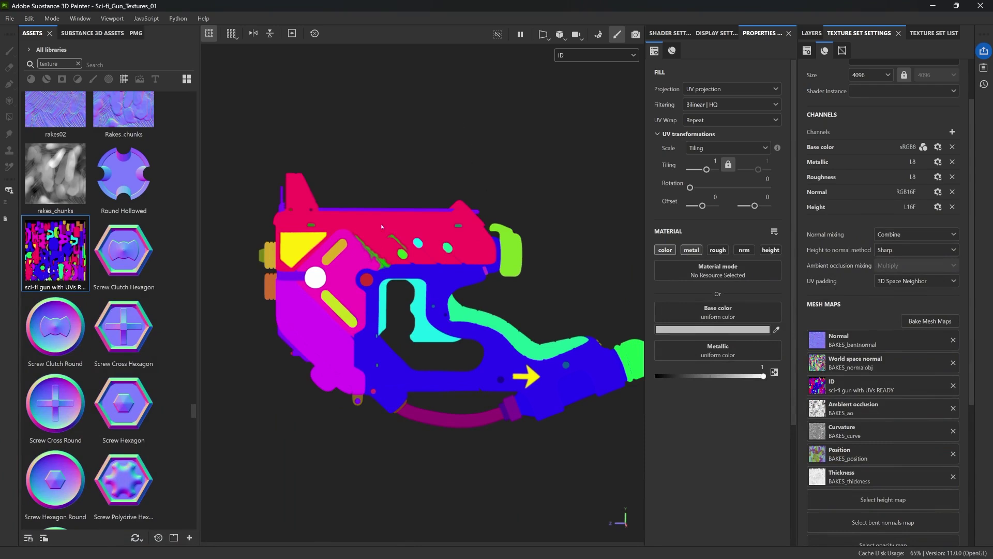
left_click_drag(394, 151, 406, 160, "alt")
key("m")
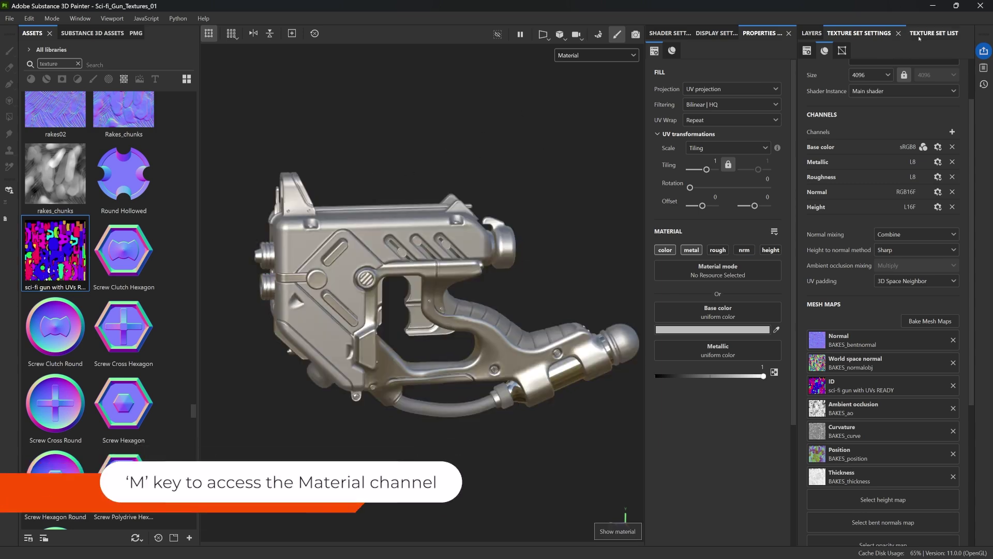
In the Layers tab, give Fill layer 4 an 'Add mask with color selection' mask.
left_click(816, 33)
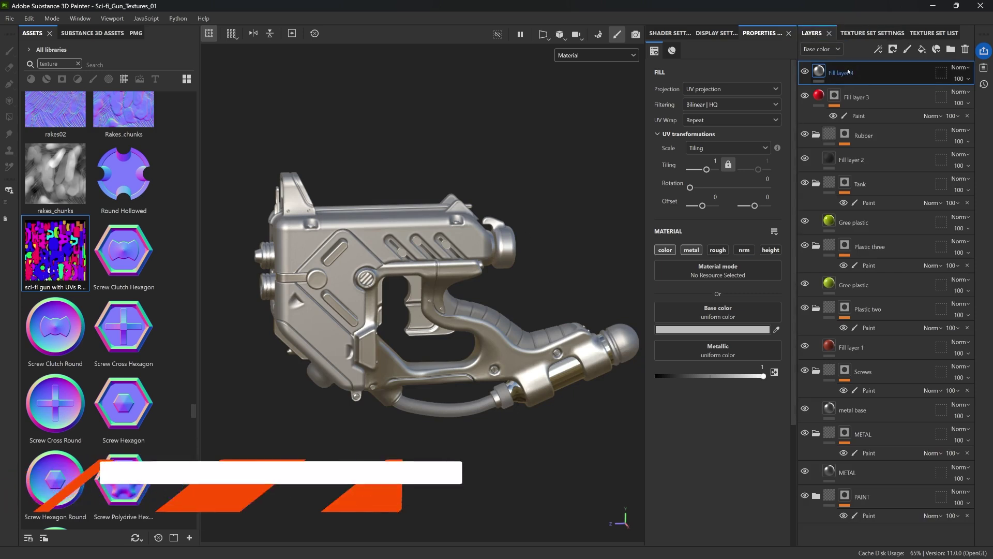
left_click(892, 50)
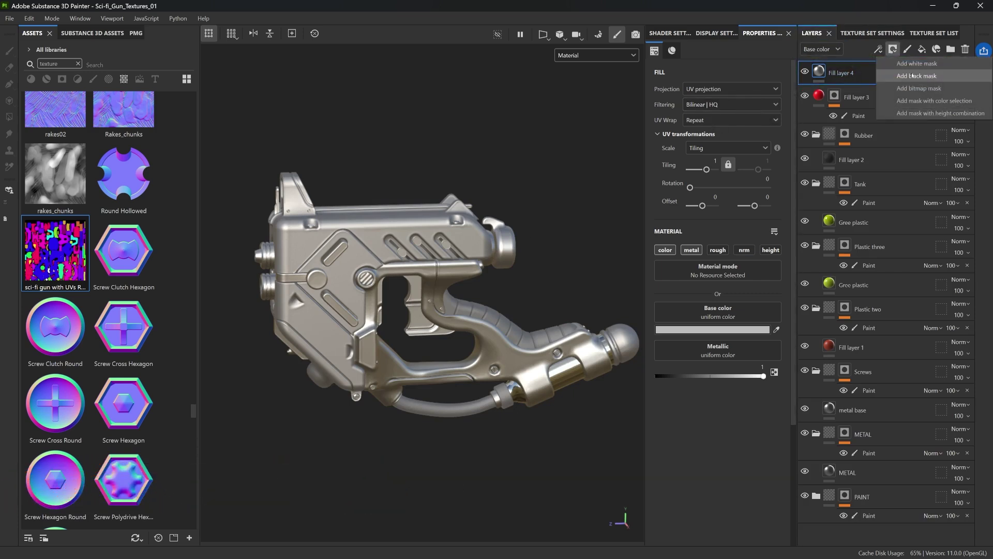
left_click(919, 101)
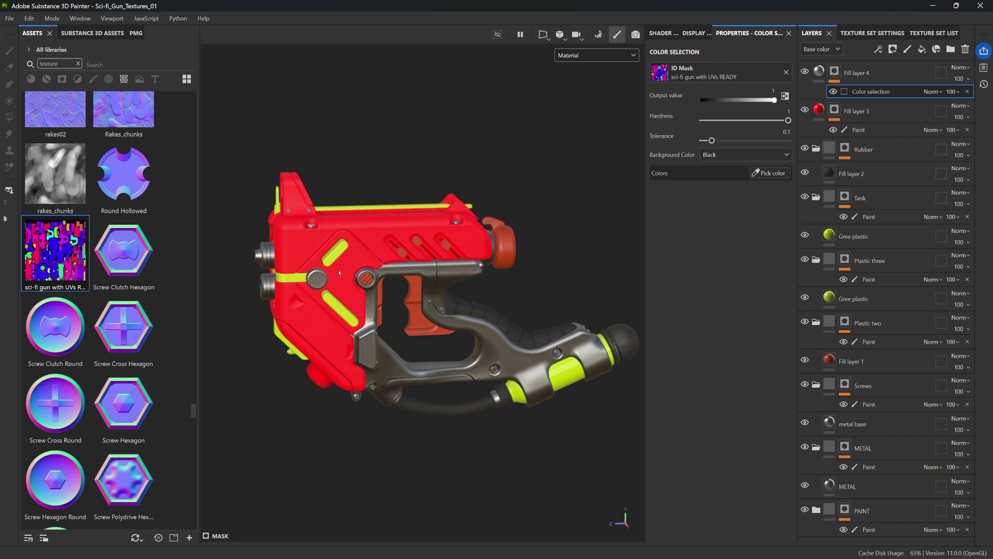
Pick the green ID colour on the gun body for the mask and preview it in black and white.
scroll(363, 234, "up", 5)
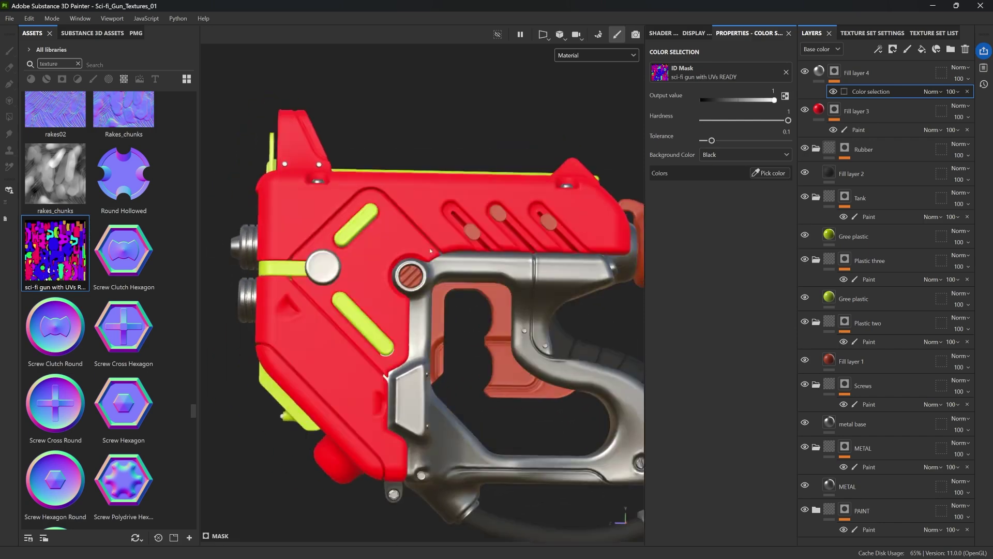
left_click(778, 177)
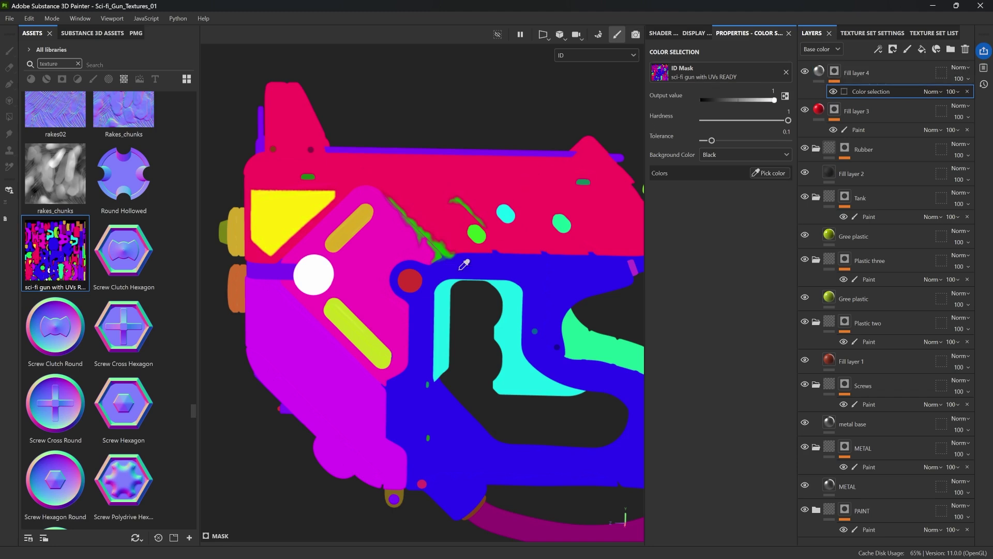
left_click(442, 247)
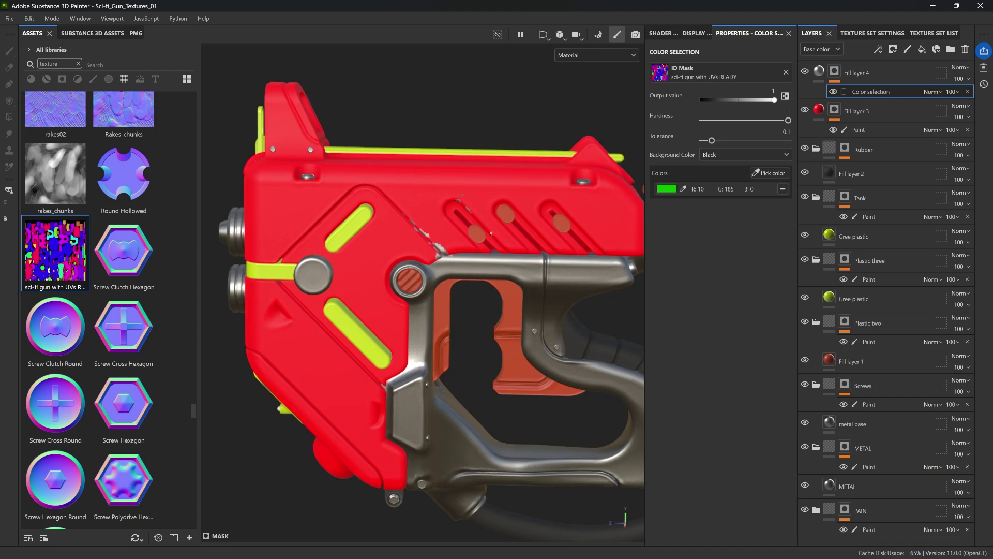
left_click_drag(443, 239, 459, 218, "alt")
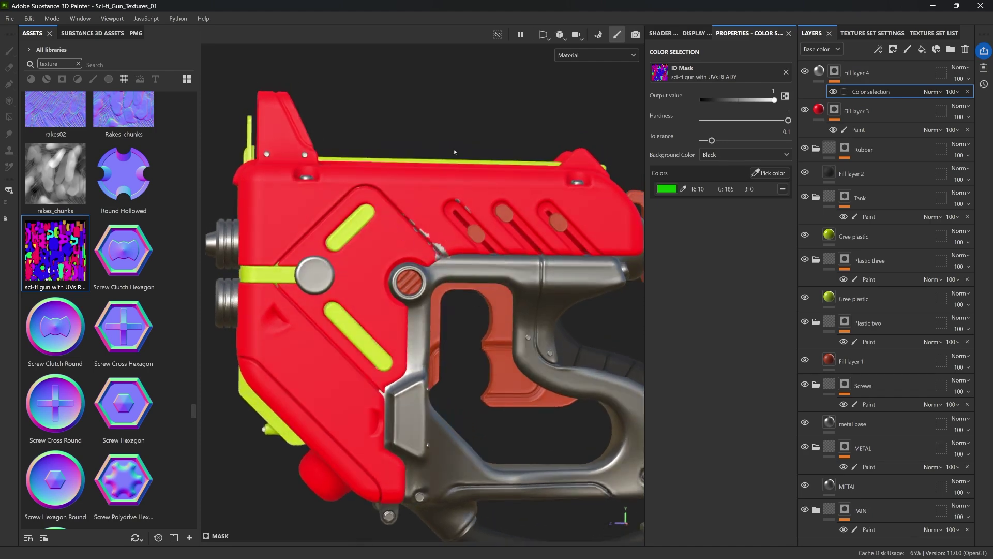
left_click(835, 72, "alt")
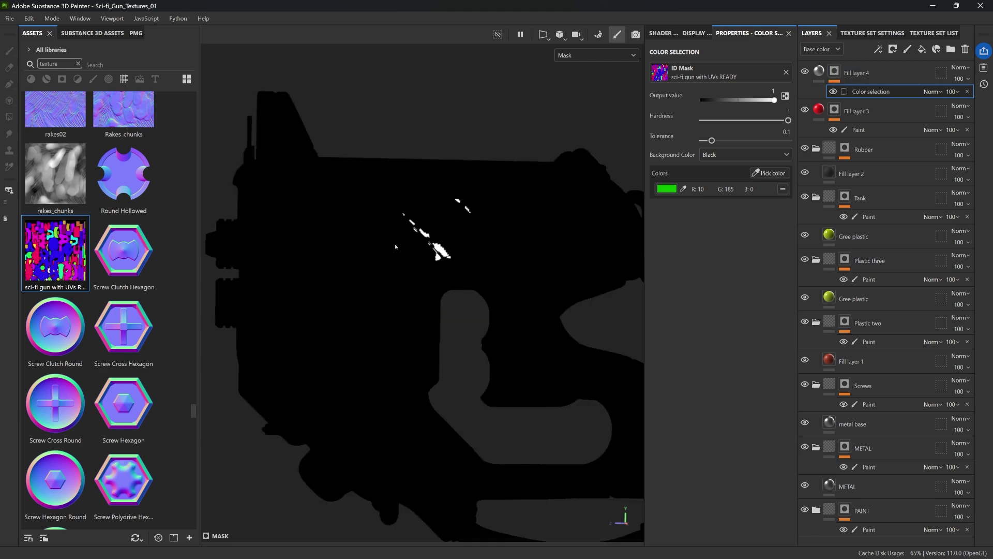
left_click(819, 70)
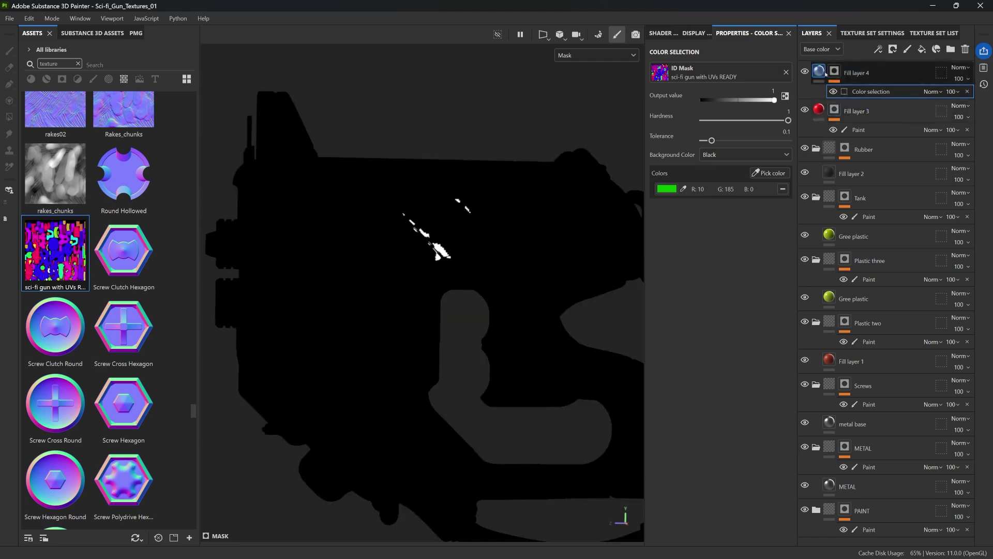
left_click(835, 72)
left_click(854, 92)
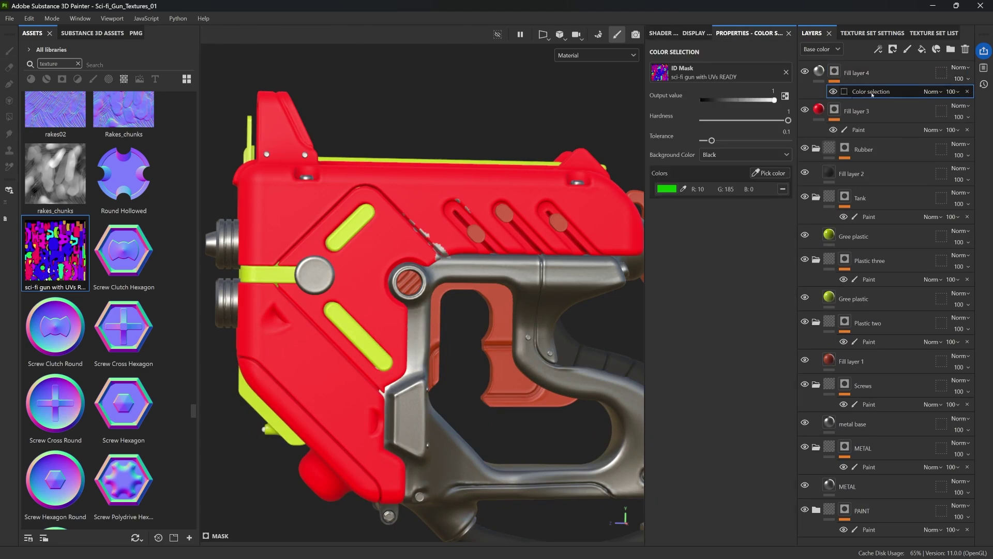
Raise the colour-selection tolerance to 0.24 and try a softer mask hardness.
mouse_move(712, 140)
left_mouse_down()
mouse_move(754, 141)
mouse_move(714, 141)
mouse_move(754, 143)
mouse_move(715, 142)
mouse_move(723, 150)
left_mouse_up()
left_click_drag(342, 209, 328, 220, "alt")
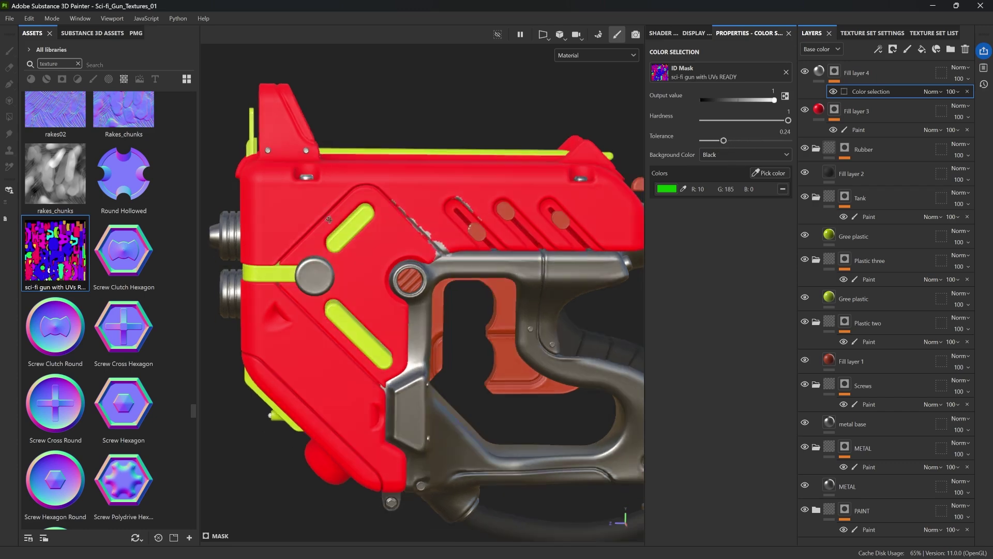
mouse_move(787, 120)
left_mouse_down()
mouse_move(703, 120)
mouse_move(792, 120)
left_mouse_up()
scroll(380, 259, "up", 3)
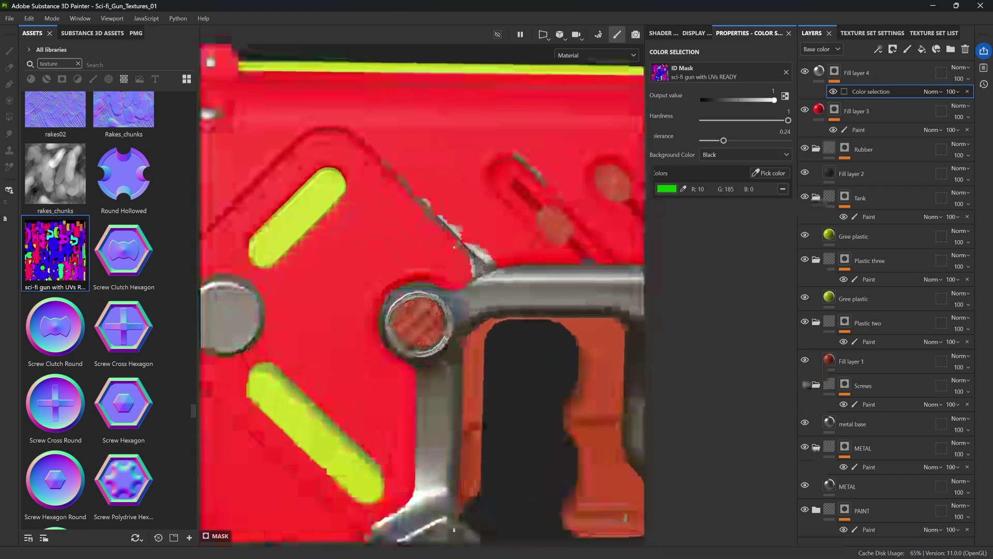
middle_click_drag(466, 276, 430, 286, "alt")
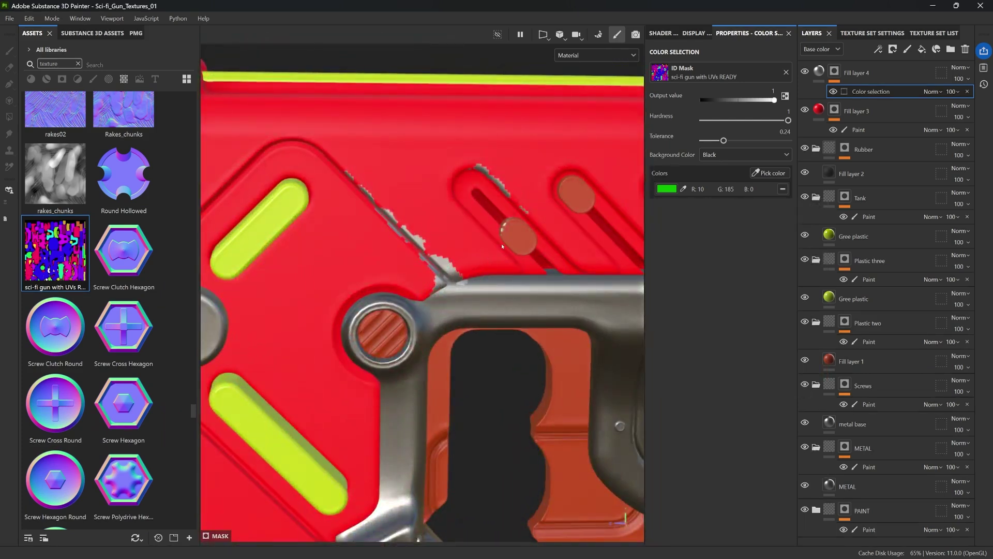
left_click(878, 49)
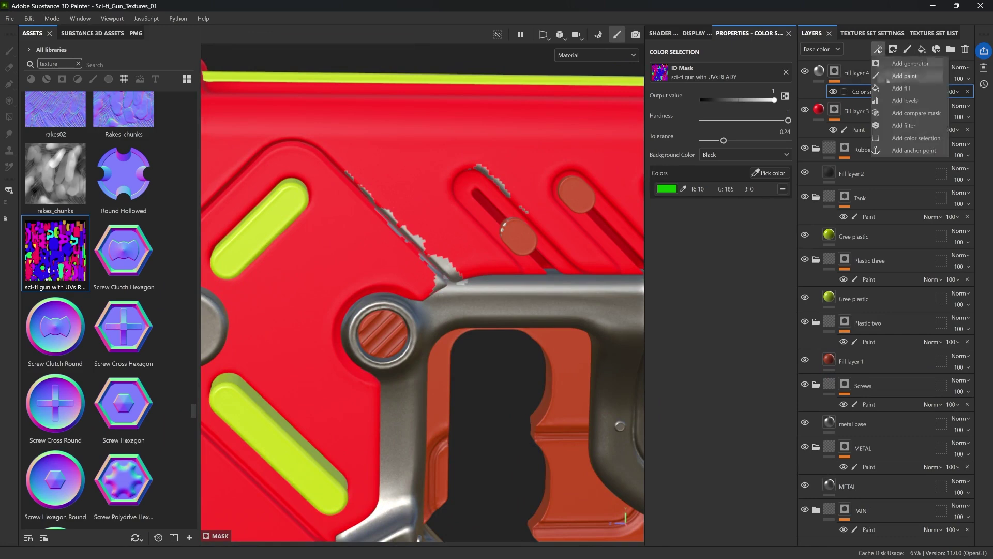
Add a Blur filter to Fill layer 4's mask and lower its blur intensity.
left_click(904, 125)
left_click(774, 82)
type("blu")
left_click(750, 111)
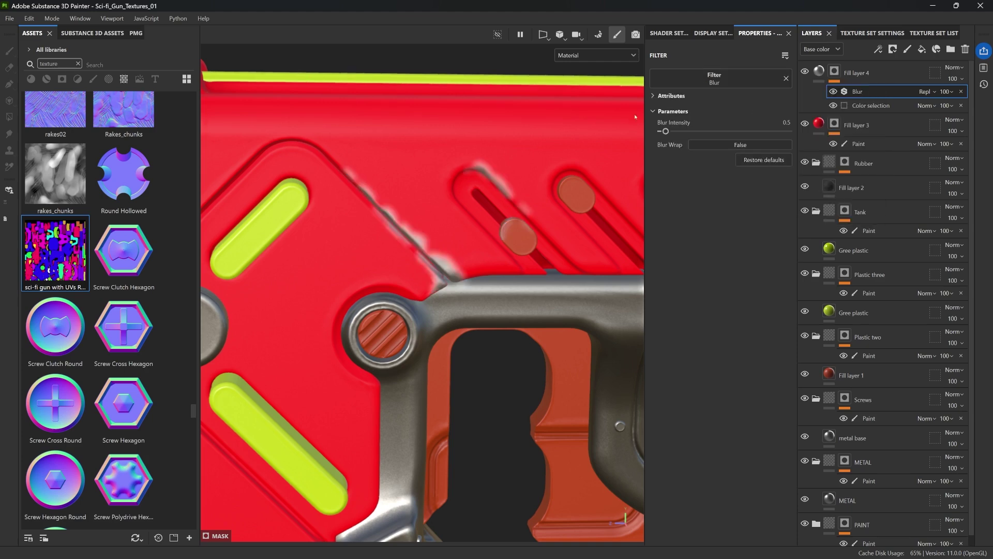
left_click_drag(666, 131, 664, 131)
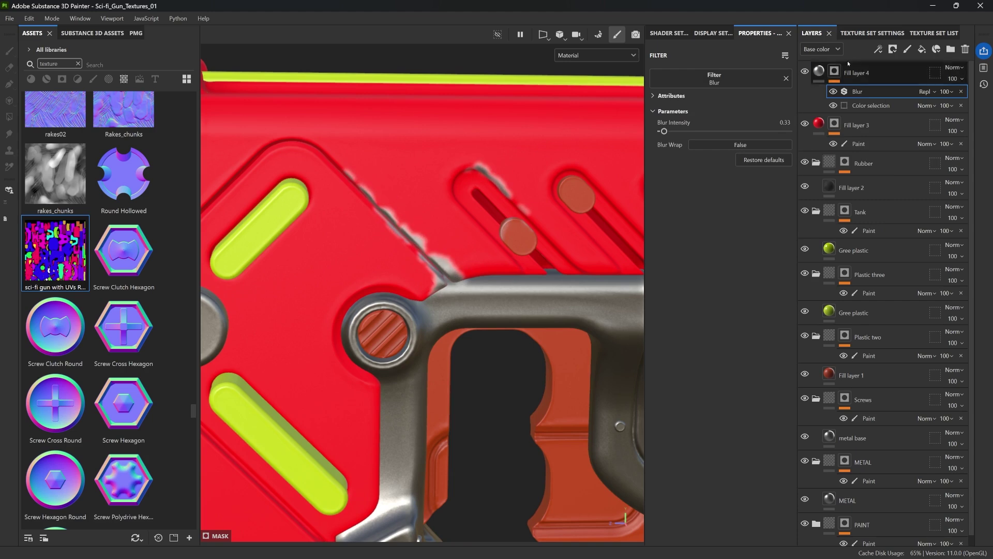
Add a Levels effect with black and white input handles moved inward to sharpen the seam mask.
left_click(878, 49)
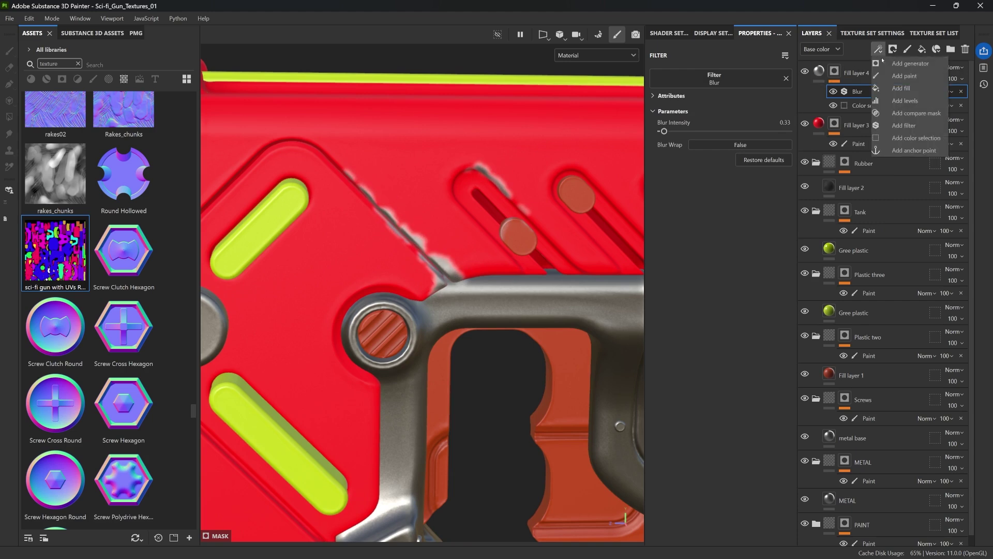
left_click(901, 101)
left_click_drag(657, 76, 690, 76)
left_click_drag(786, 76, 703, 77)
right_click_drag(551, 134, 454, 201, "alt")
middle_click_drag(453, 201, 465, 178, "alt")
mouse_move(467, 245)
left_mouse_down("alt")
mouse_move(471, 253)
mouse_move(458, 241)
left_mouse_up("alt")
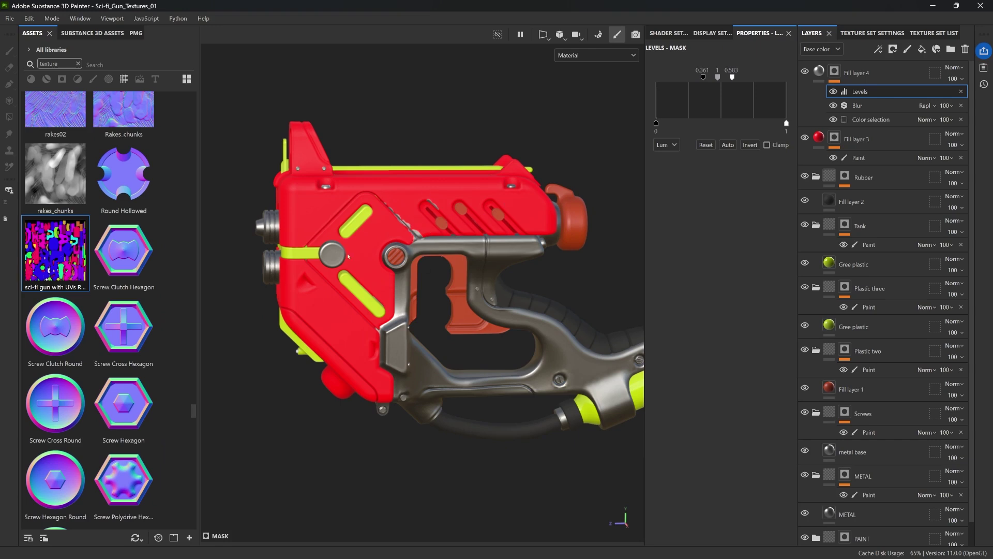
left_click(864, 63)
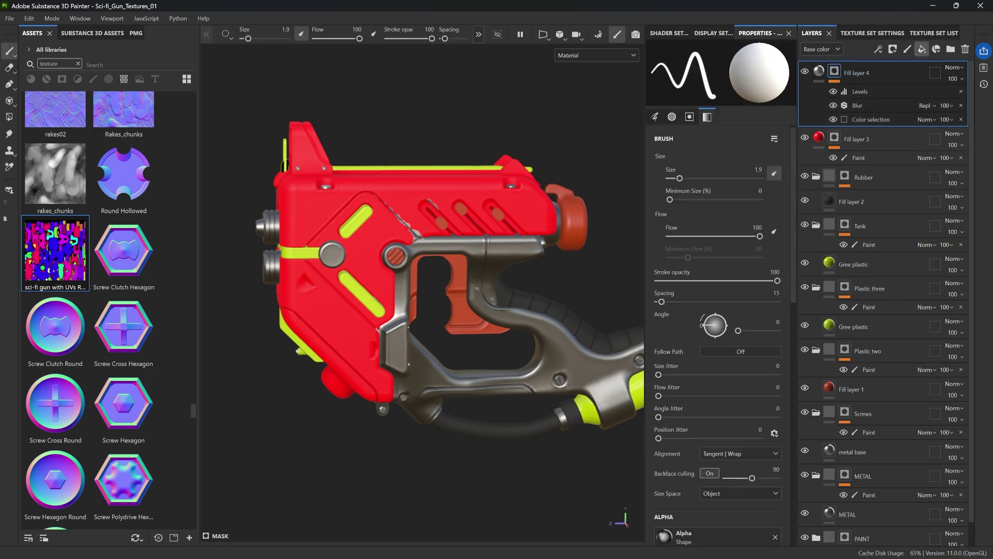
Add a blue fill layer with roughness about 0.07 and a colour-selection mask.
left_click(922, 49)
left_click(713, 330)
left_click(841, 405)
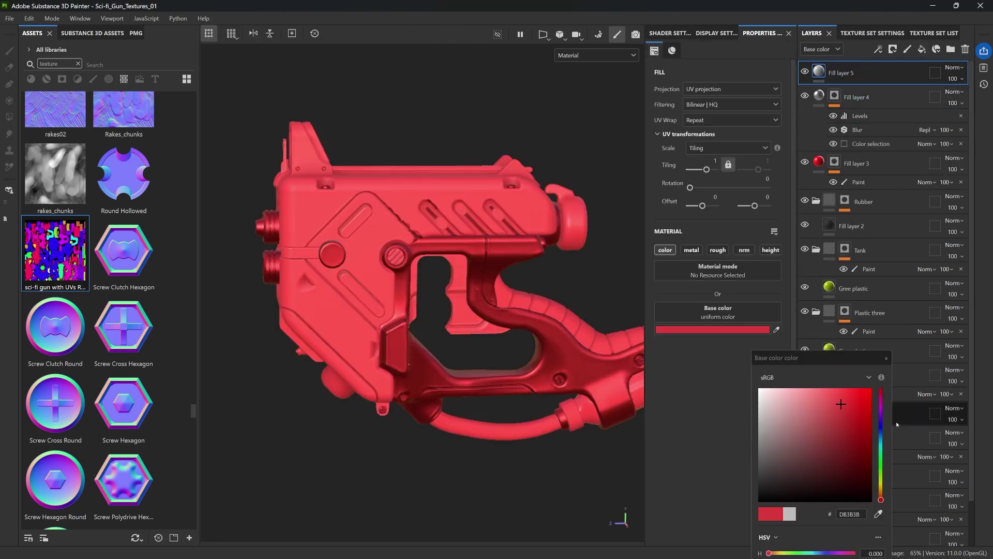
left_click(881, 424)
left_click(717, 249)
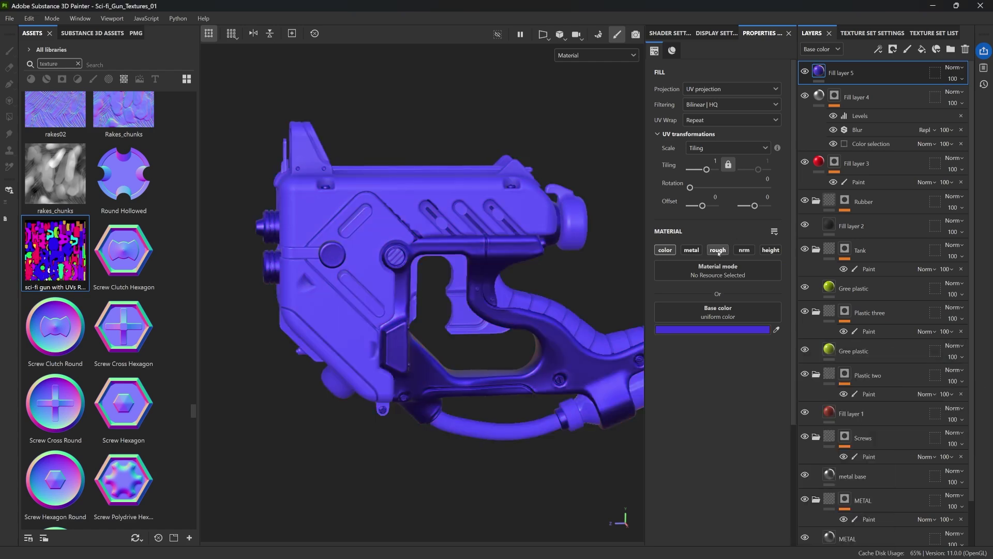
left_click_drag(690, 376, 663, 380)
left_click_drag(460, 292, 395, 234, "alt")
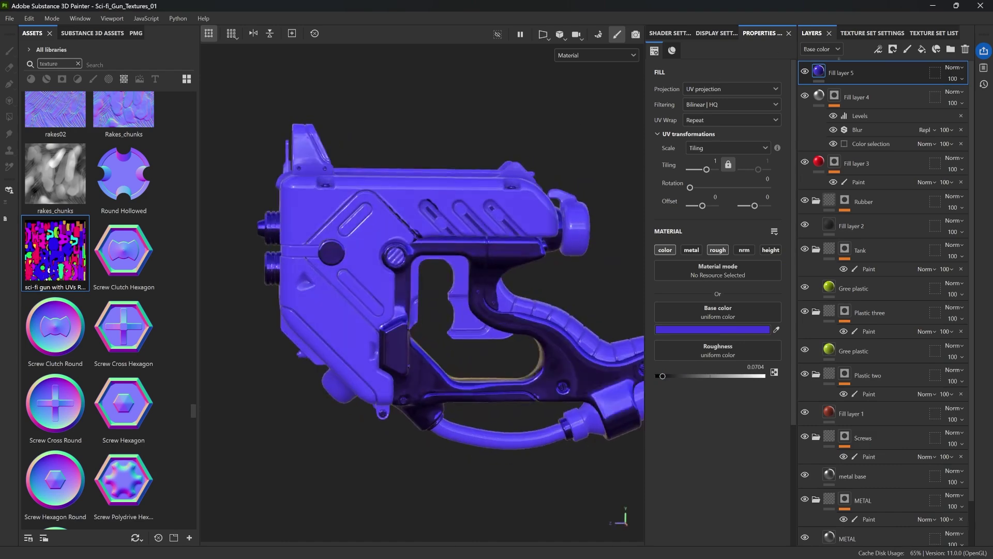
left_click(892, 49)
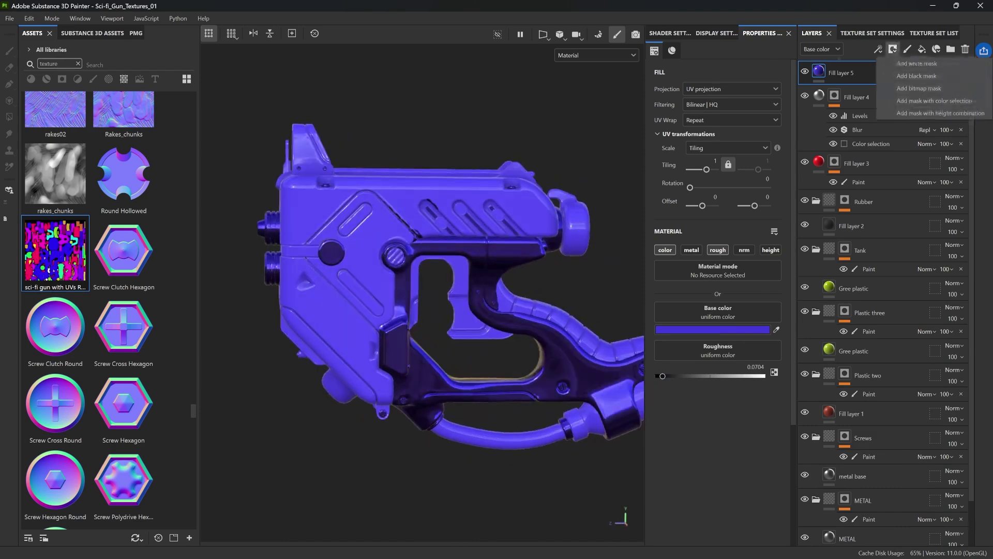
left_click(916, 101)
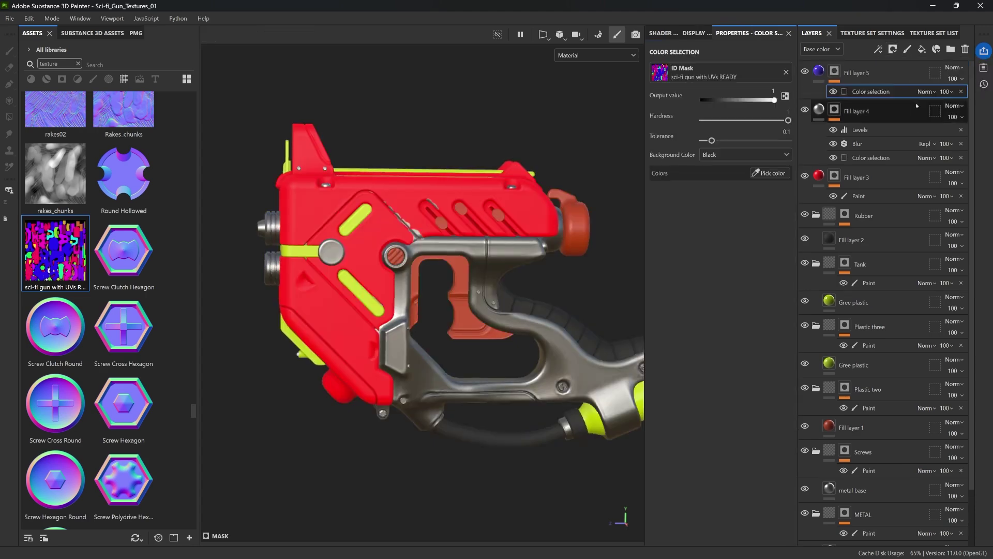
Pick the yellow ID colour for Fill layer 5's mask so the angled side panel turns blue.
left_click(784, 170)
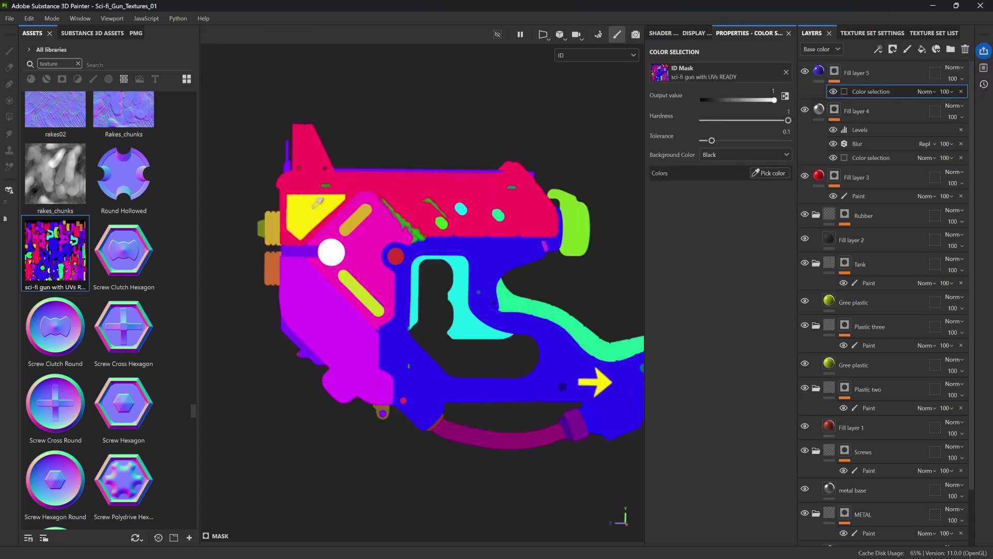
left_click(313, 206)
scroll(312, 209, "up", 5)
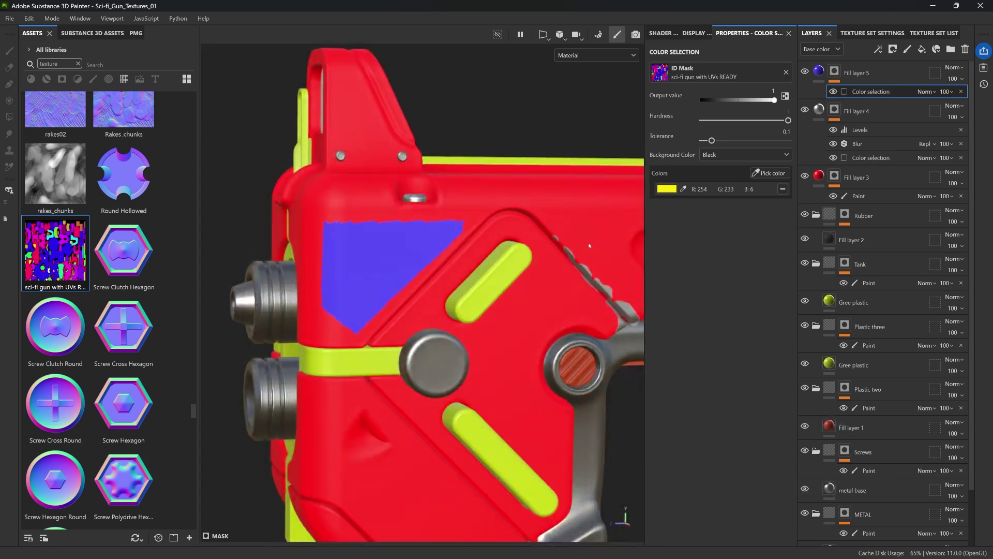
left_click(865, 131)
Copy Fill layer 4's Levels and Blur effects onto Fill layer 5 and lower the Levels white point.
left_click(868, 145, "ctrl")
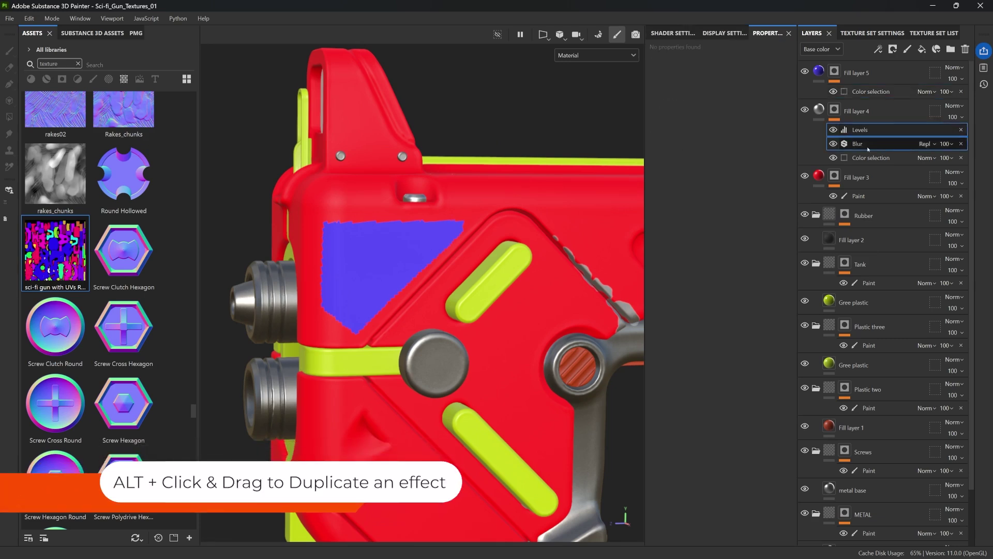
left_click_drag(857, 143, 857, 89, "alt")
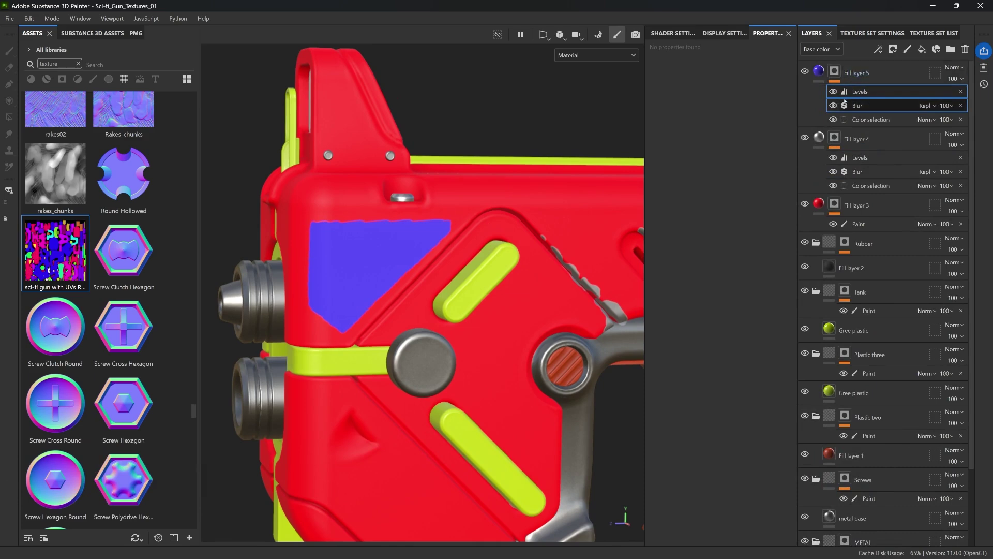
left_click(861, 109)
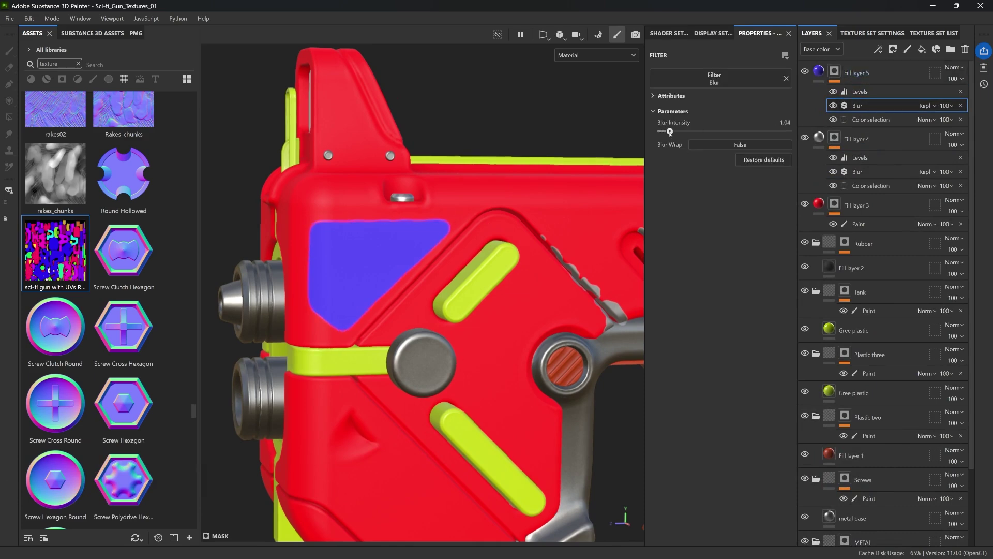
left_click(838, 92)
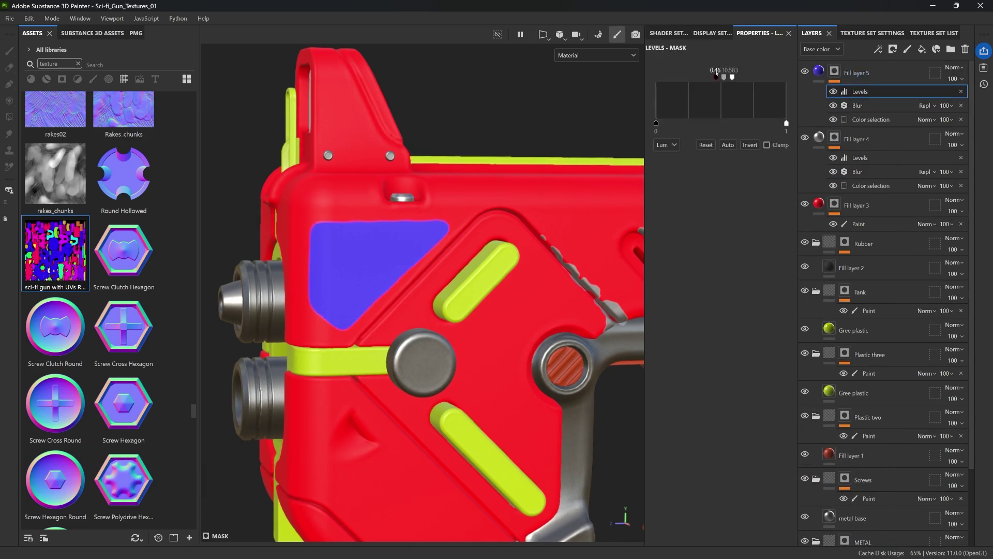
left_click_drag(732, 77, 724, 77)
scroll(405, 192, "down", 4)
Orbit and pan around the gun to inspect the softened blue mask edges.
left_click_drag(403, 207, 487, 225, "alt")
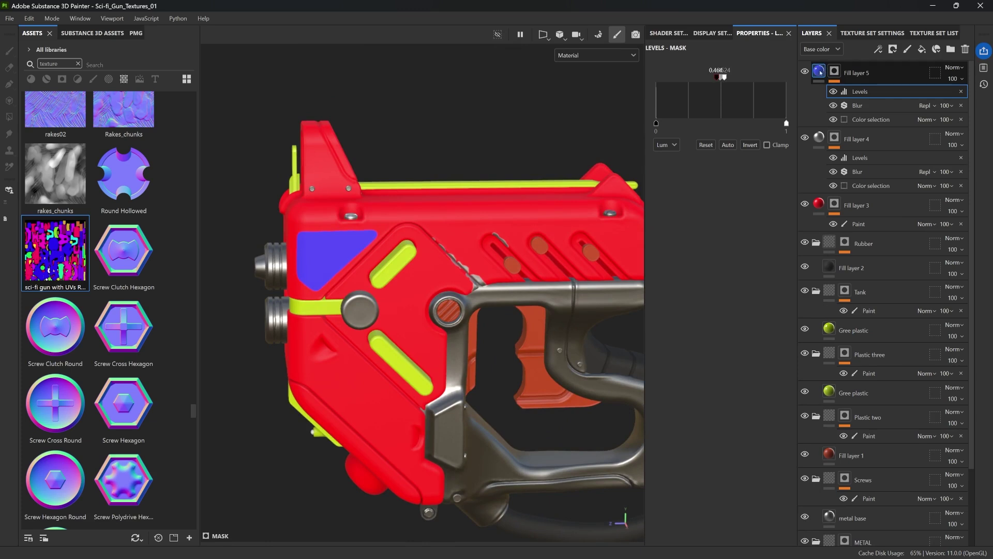
middle_click_drag(471, 239, 457, 198, "alt")
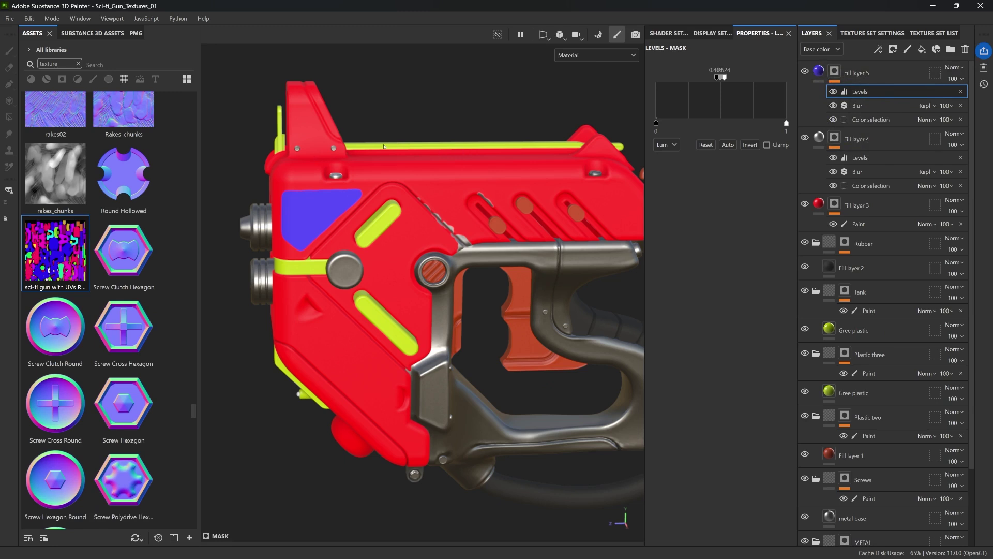
left_click(871, 120)
scroll(464, 244, "down", 2)
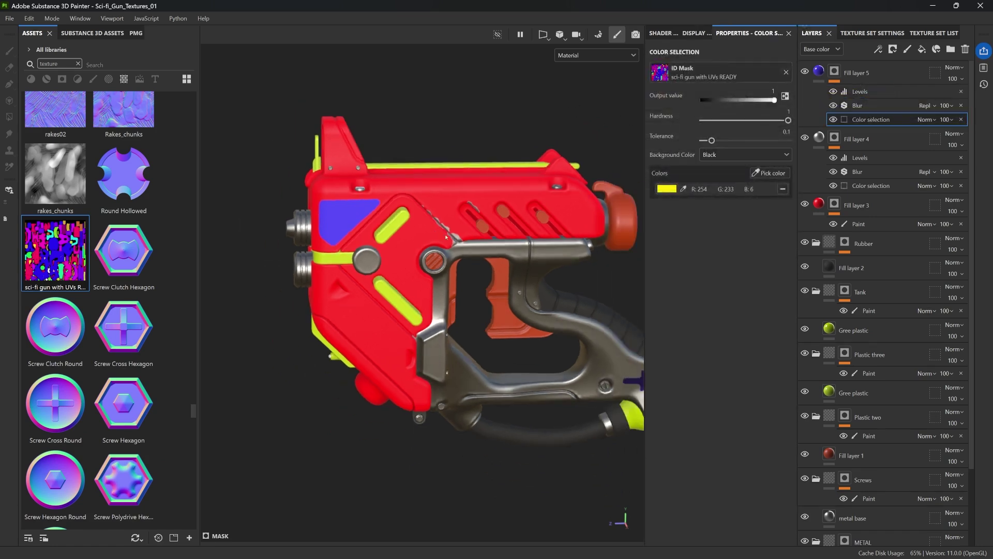
Add the green, white and cyan ID colours to Fill layer 5's colour-selection mask.
middle_click_drag(464, 245, 456, 246, "alt")
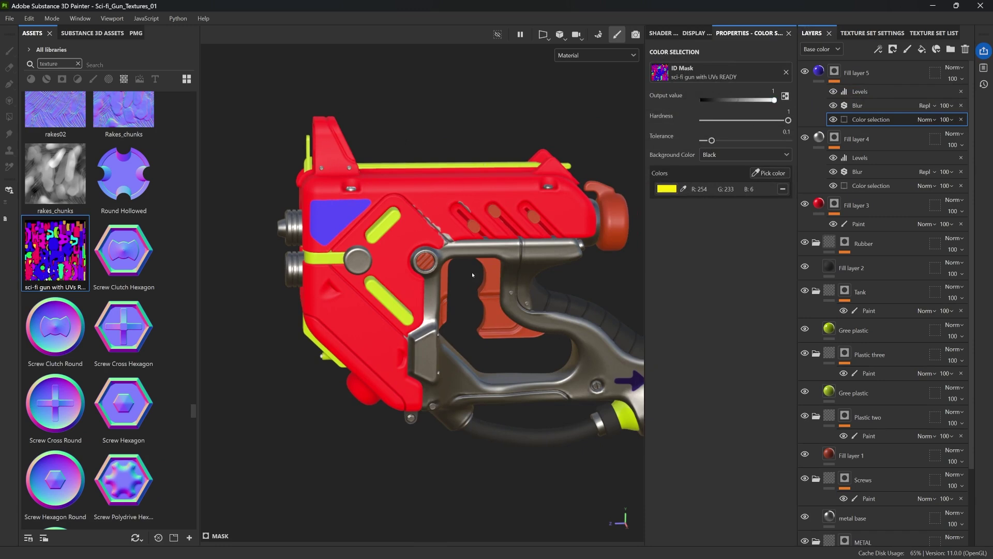
scroll(433, 238, "up", 2)
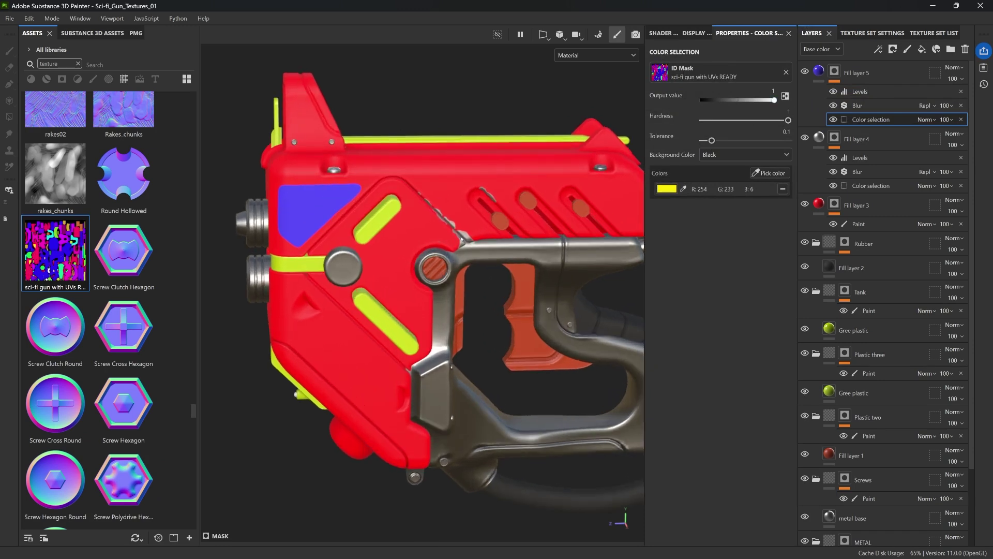
left_click(770, 172)
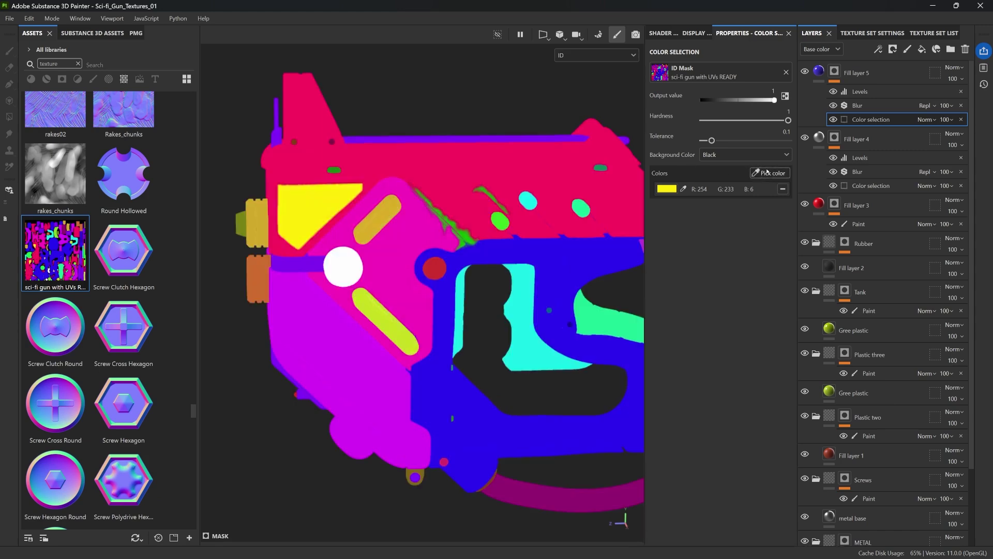
left_click(472, 231)
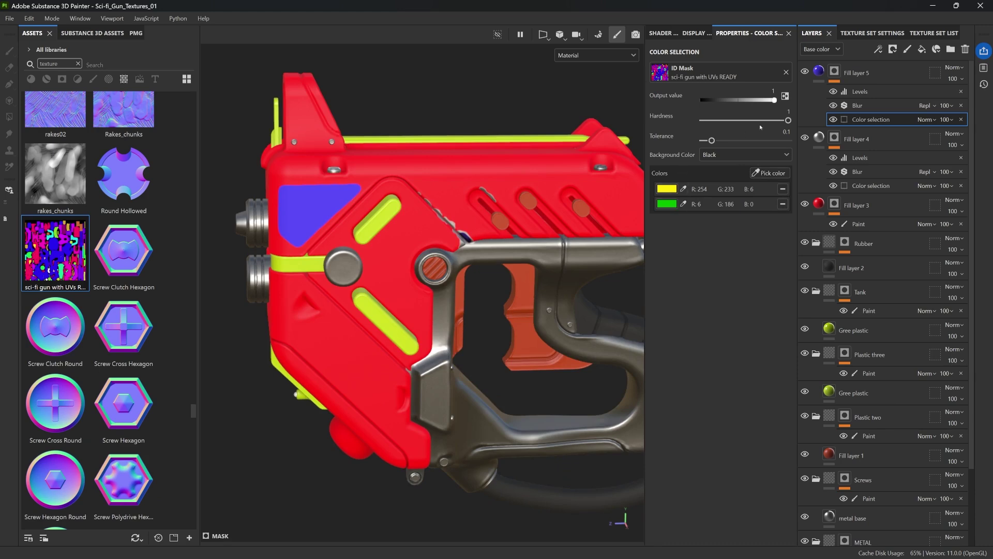
left_click(766, 173)
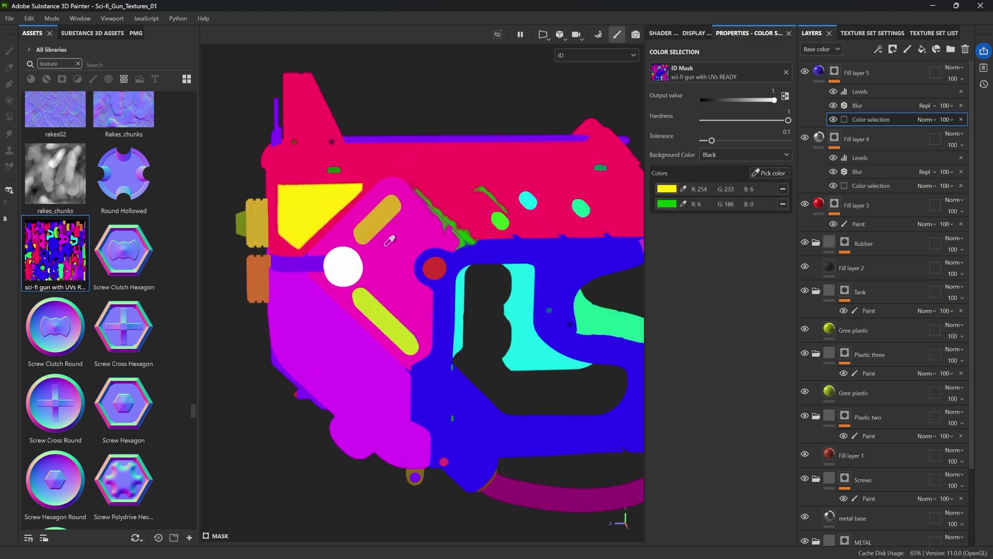
left_click(354, 266)
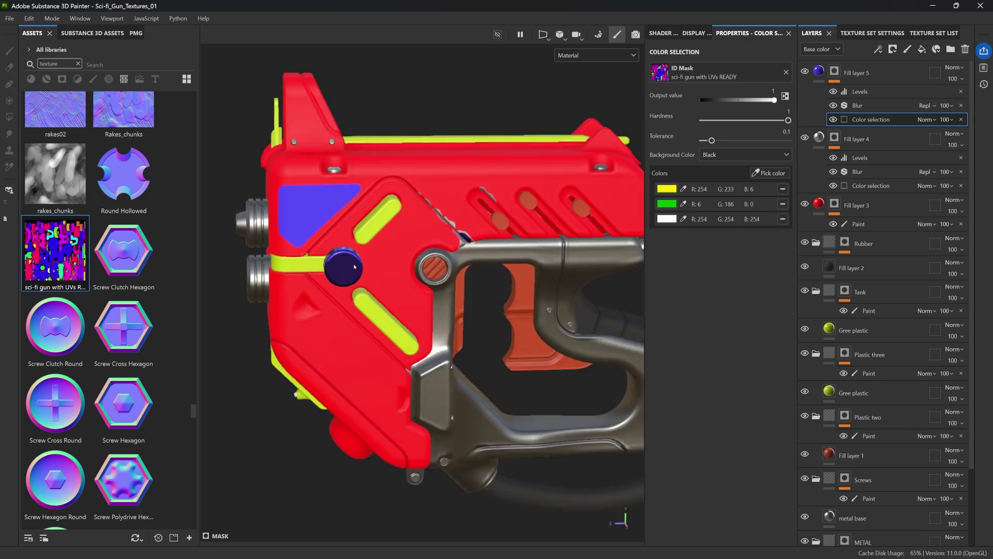
left_click(770, 173)
left_click(525, 291)
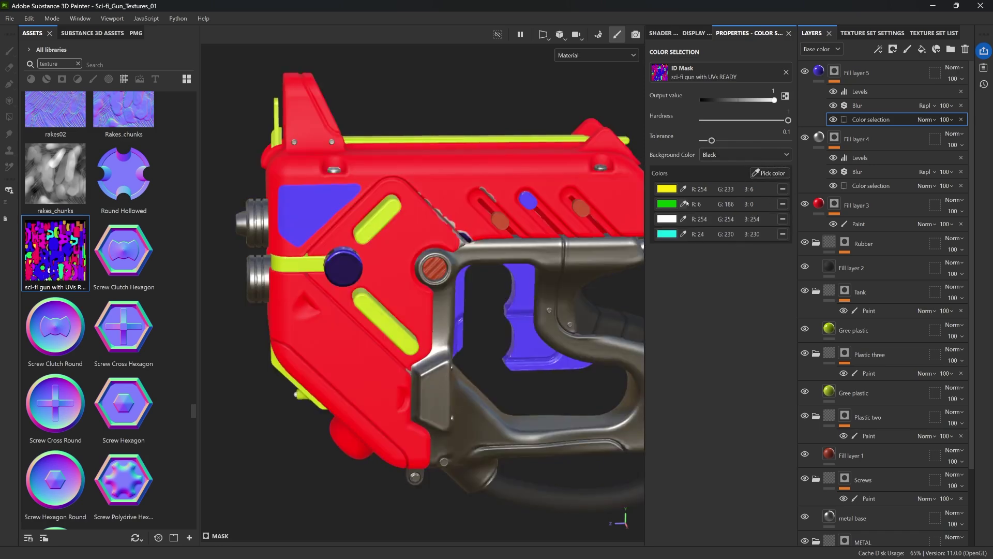
left_click_drag(521, 309, 489, 250, "alt")
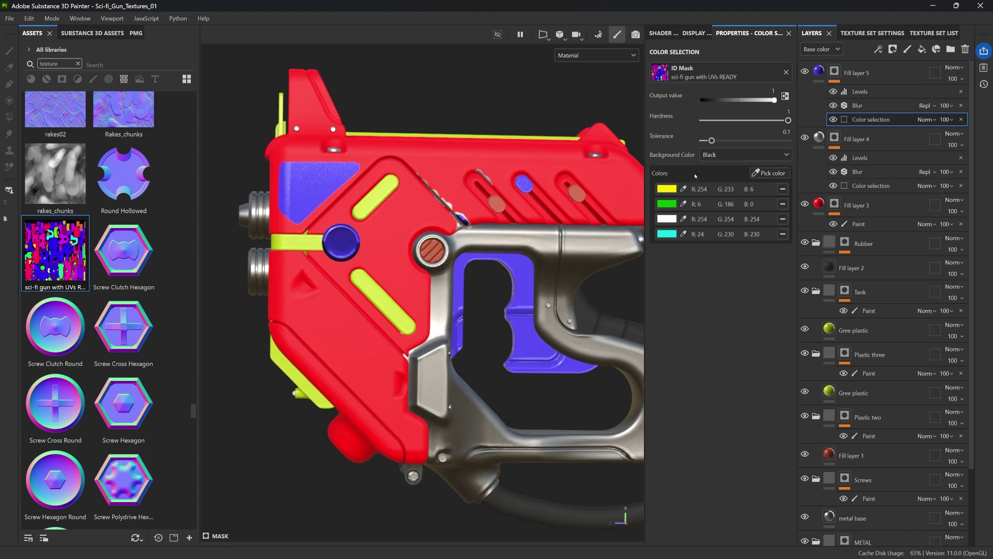